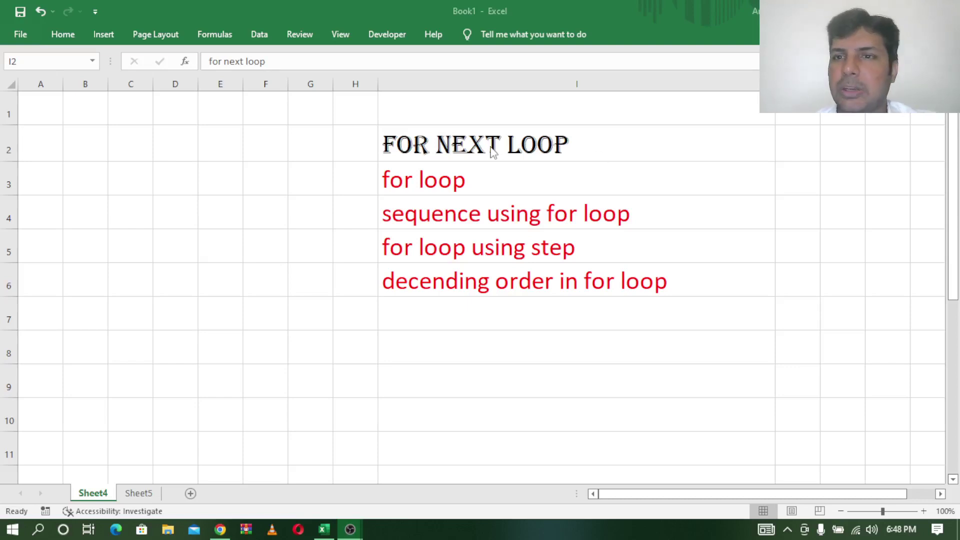
Point out the FOR NEXT LOOP title cell and cells A1 and A2 where output will go
click(441, 144)
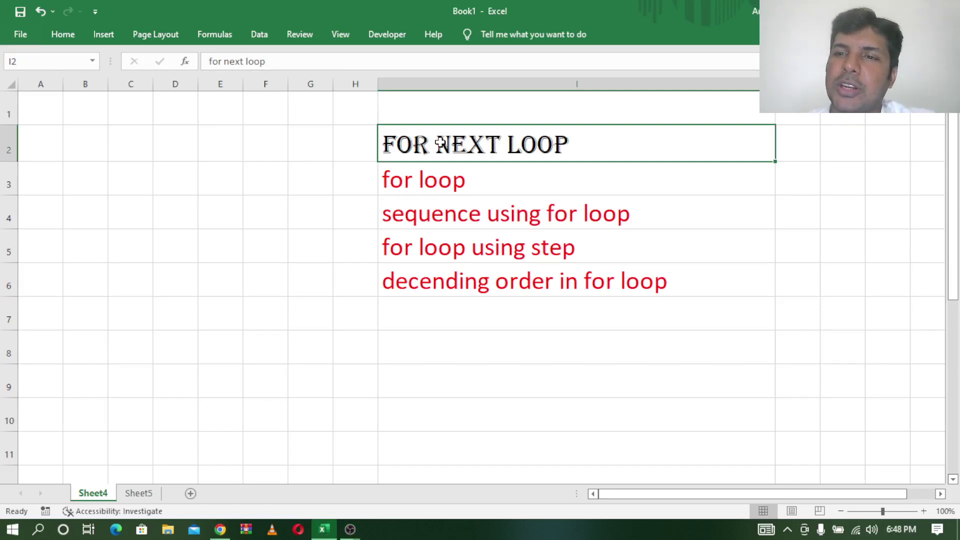
click(220, 530)
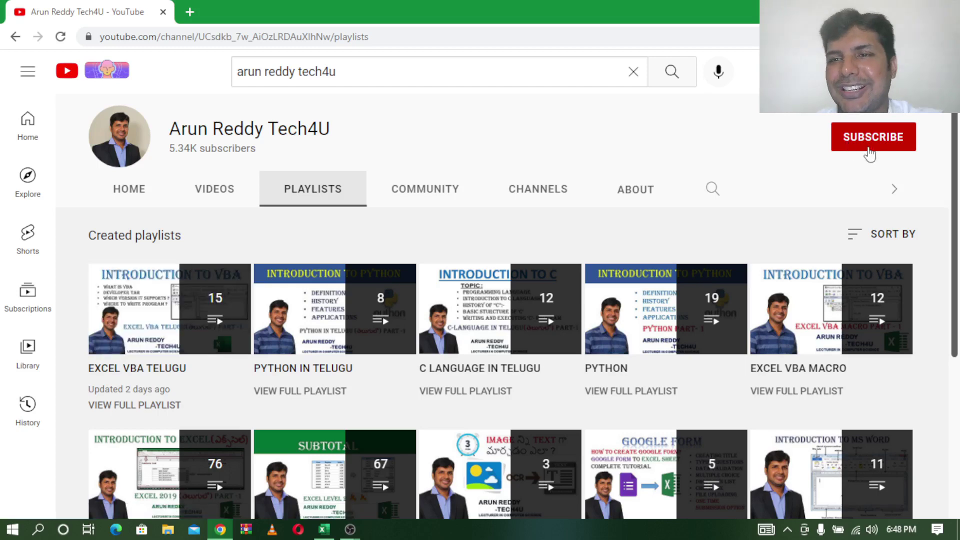
click(539, 192)
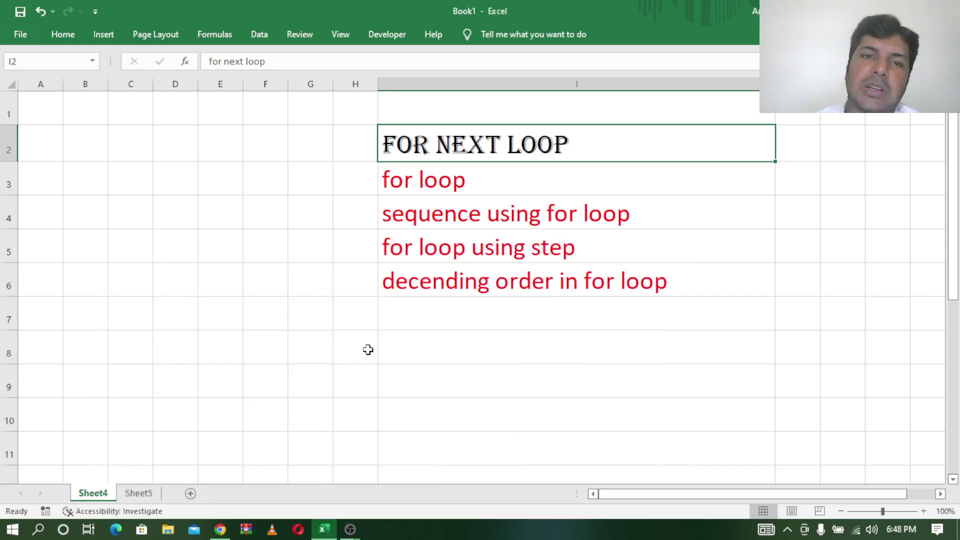
click(368, 349)
click(473, 150)
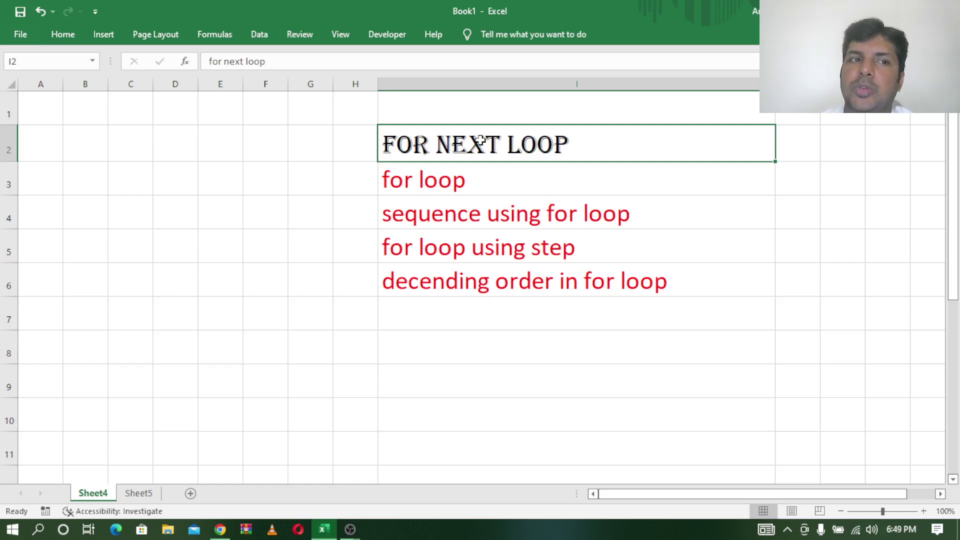
click(49, 110)
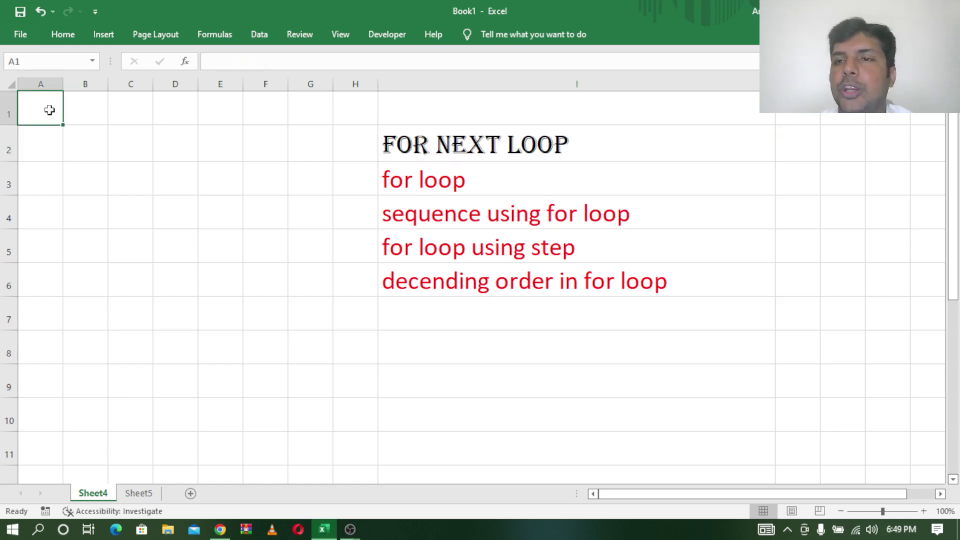
click(45, 140)
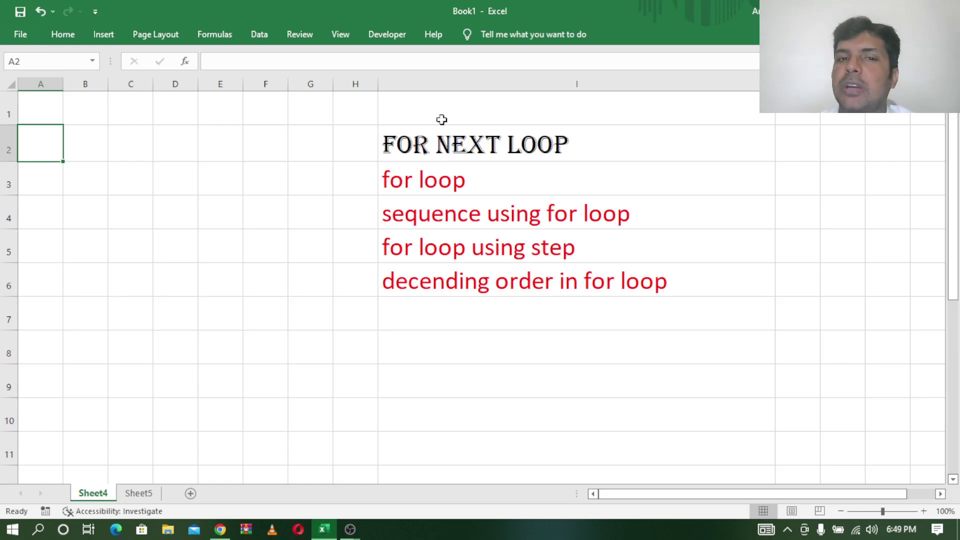
click(433, 144)
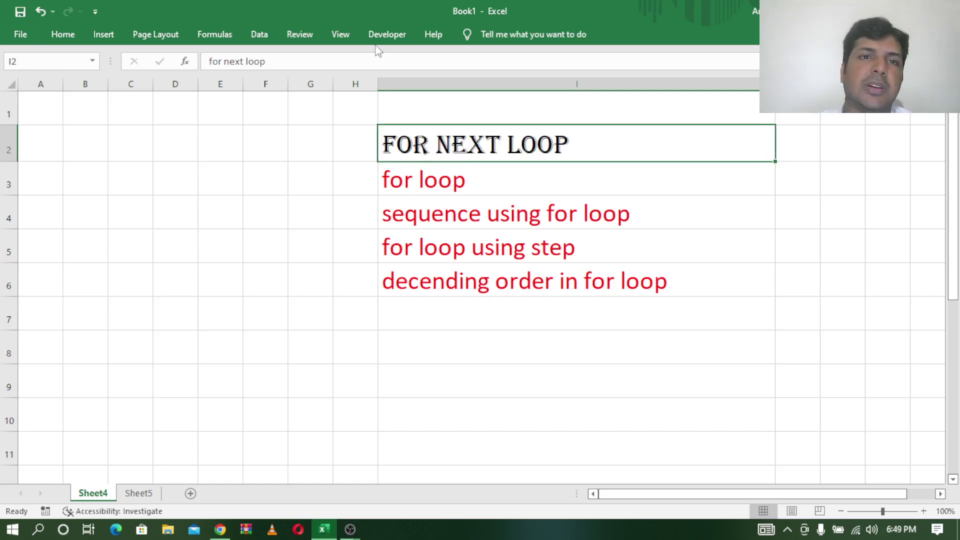
Launch the VBA editor from the Developer tab and drag it right so columns A–D show
click(390, 33)
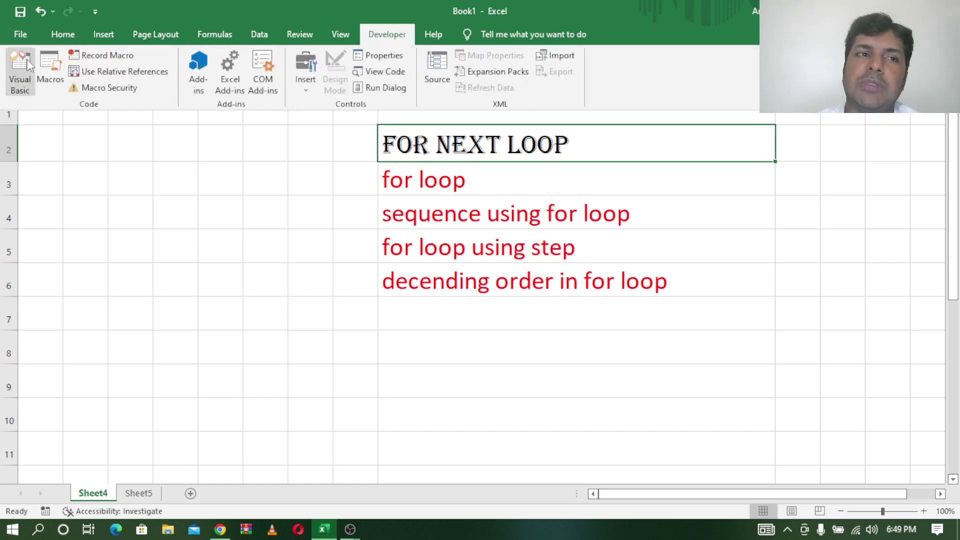
click(22, 70)
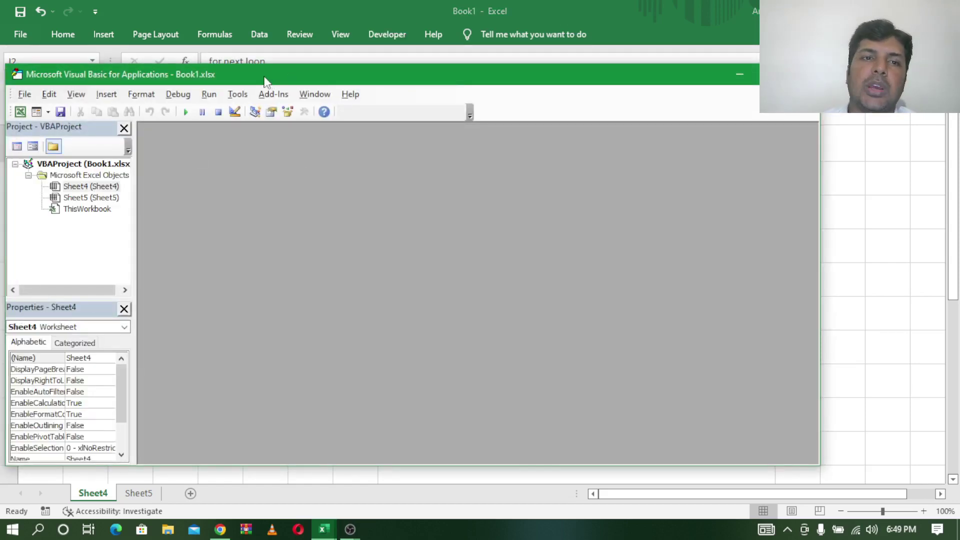
drag(264, 79, 459, 88)
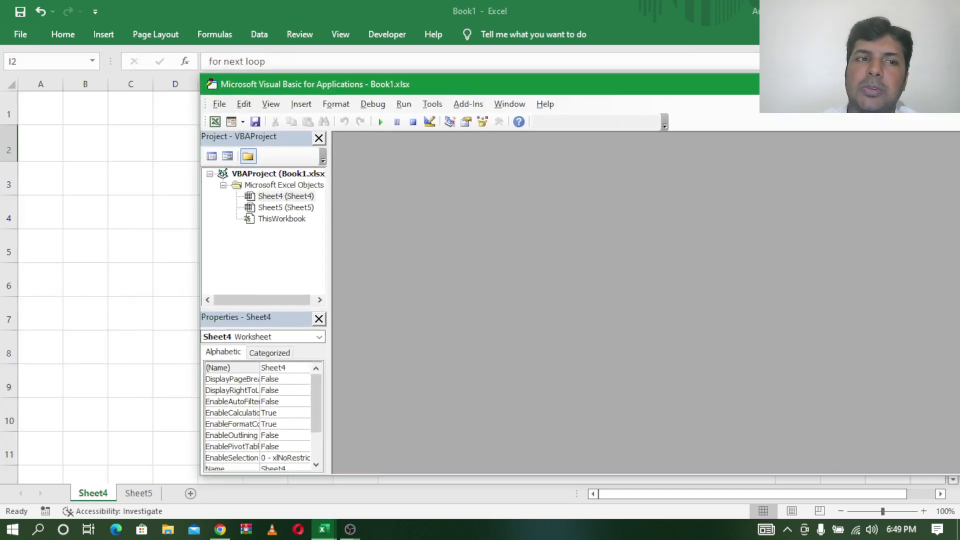
click(48, 110)
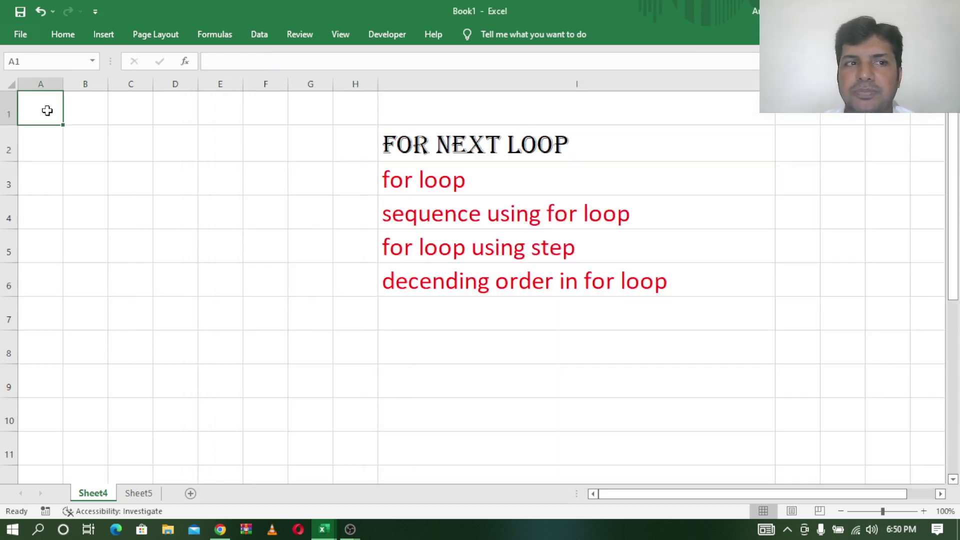
mouse_move(323, 530)
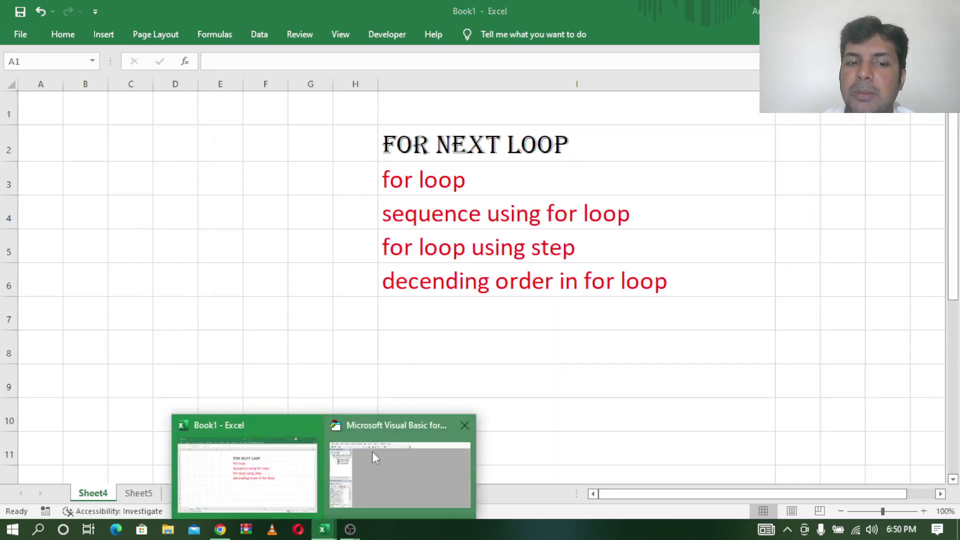
click(374, 449)
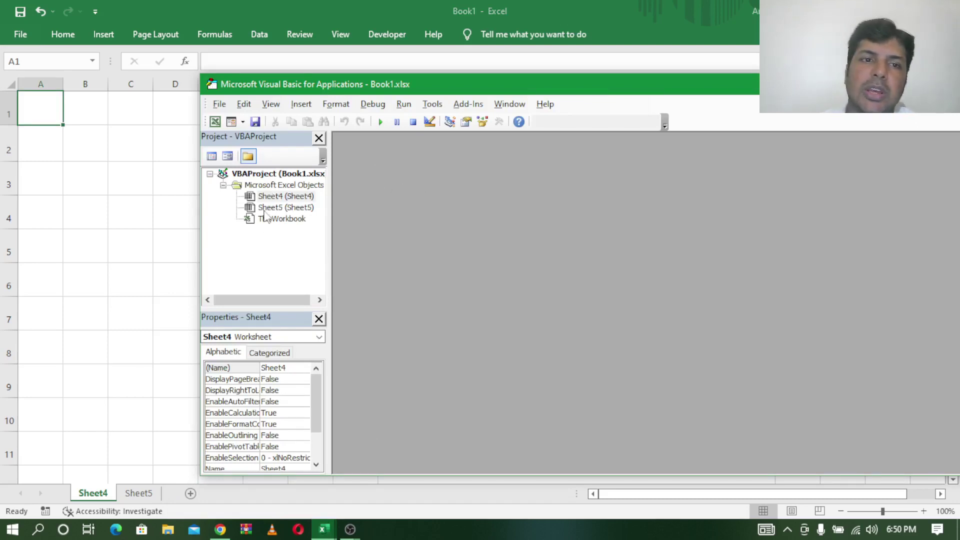
click(302, 104)
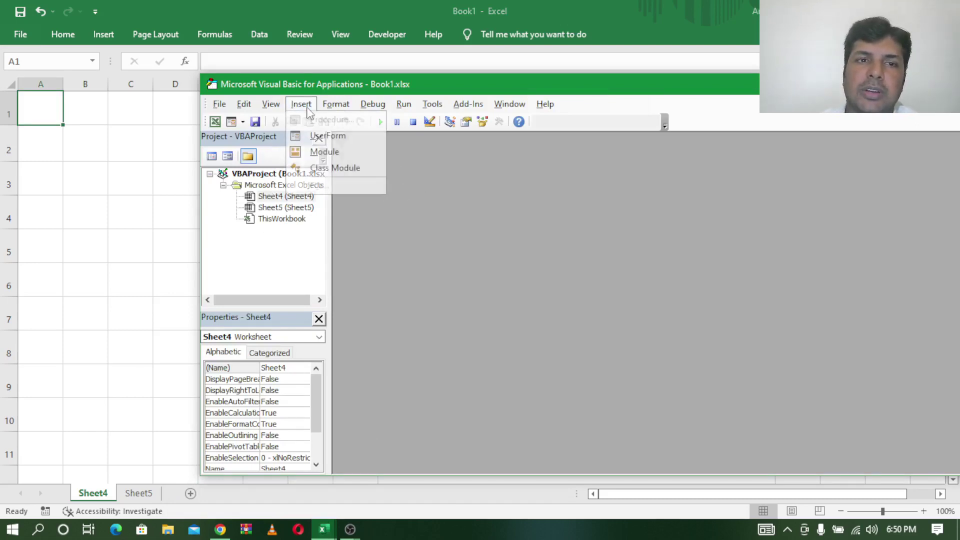
Insert Module1 containing Sub for_loop() with the line cells(1,1).value=1
click(322, 152)
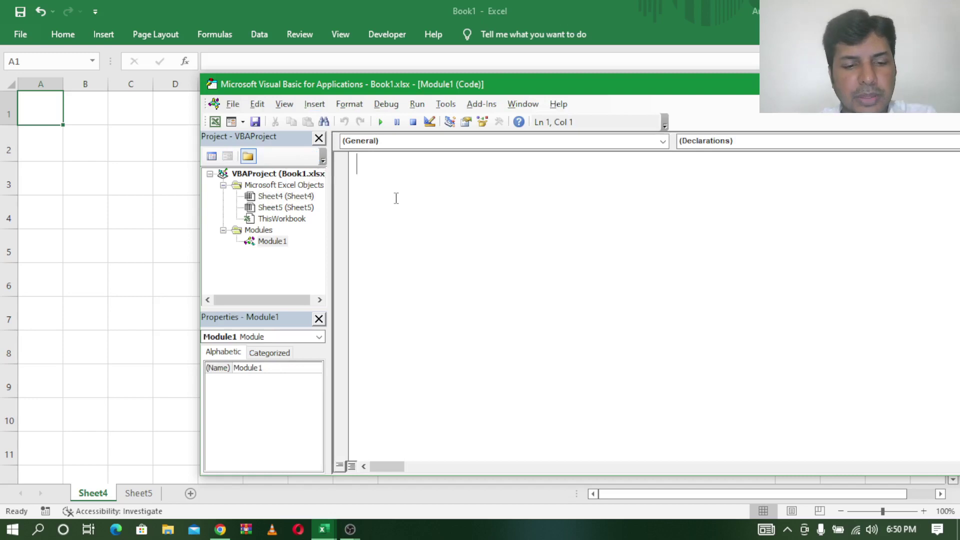
text(sub fo)
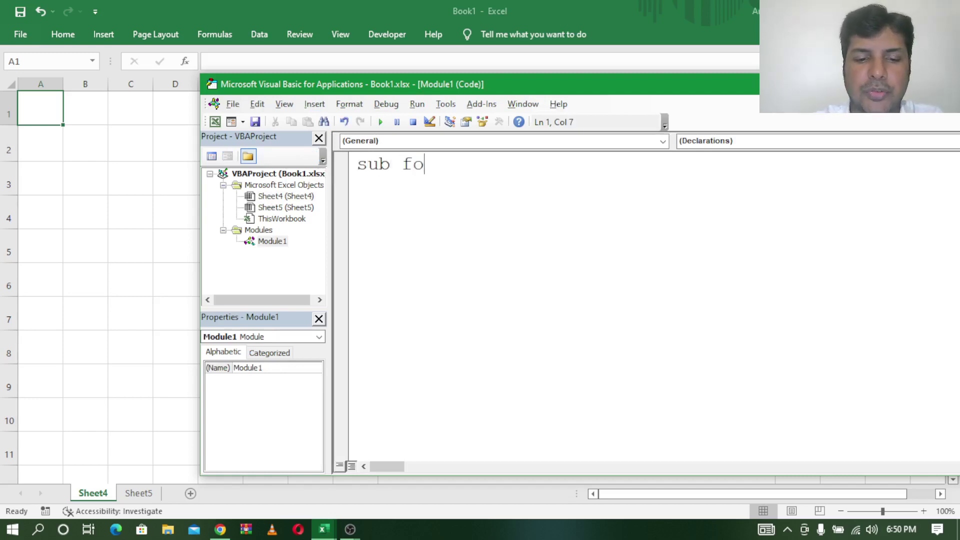
text(r )
text(loo)
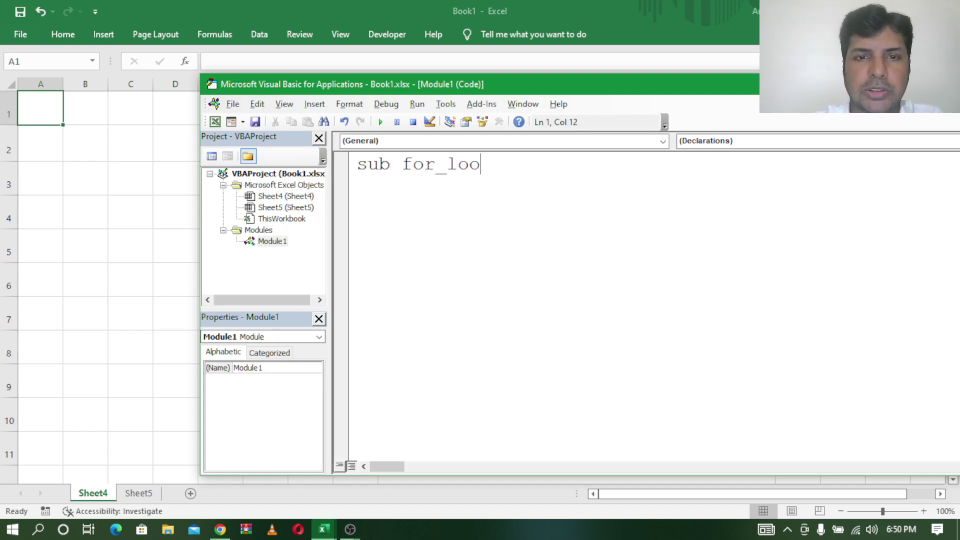
text(p())
key(Return)
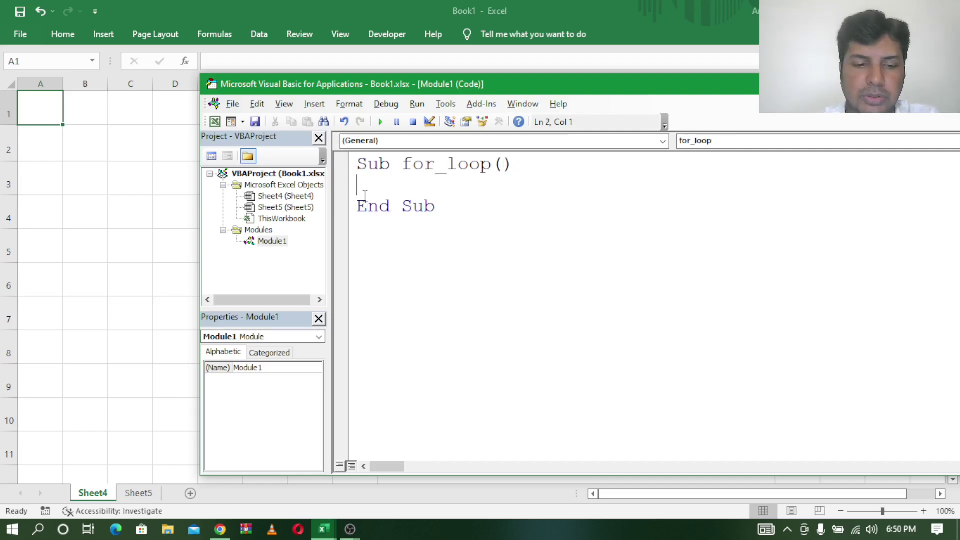
text(d)
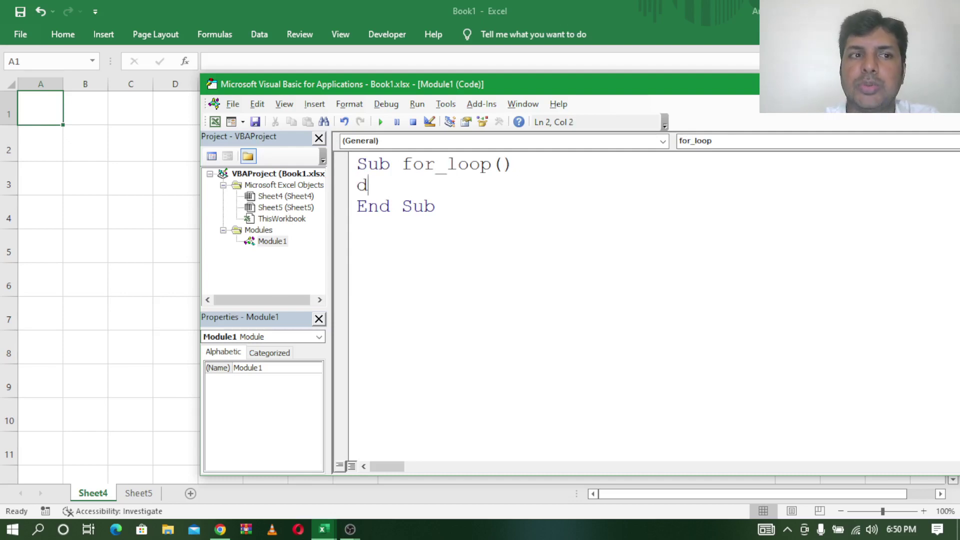
text(im)
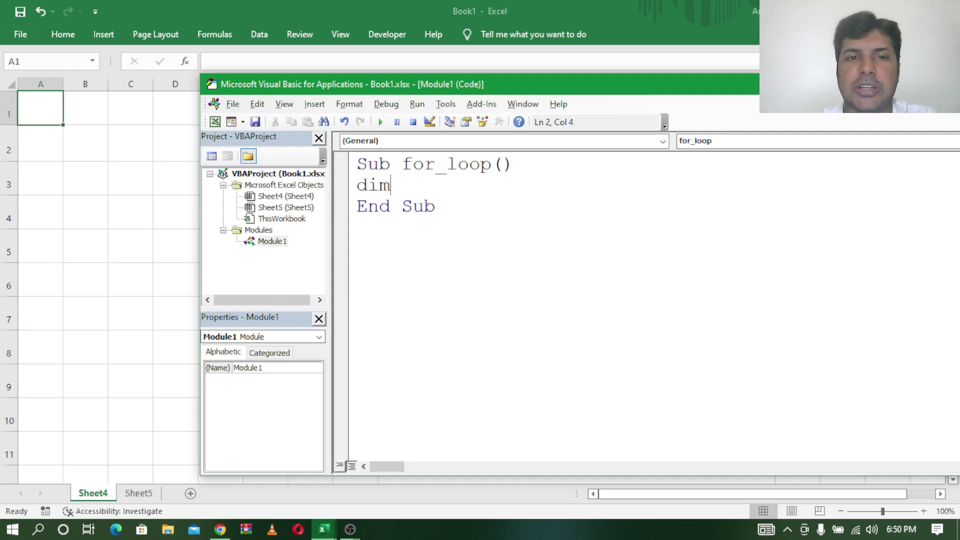
key(BackSpace)
key(BackSpace)
key(BackSpace)
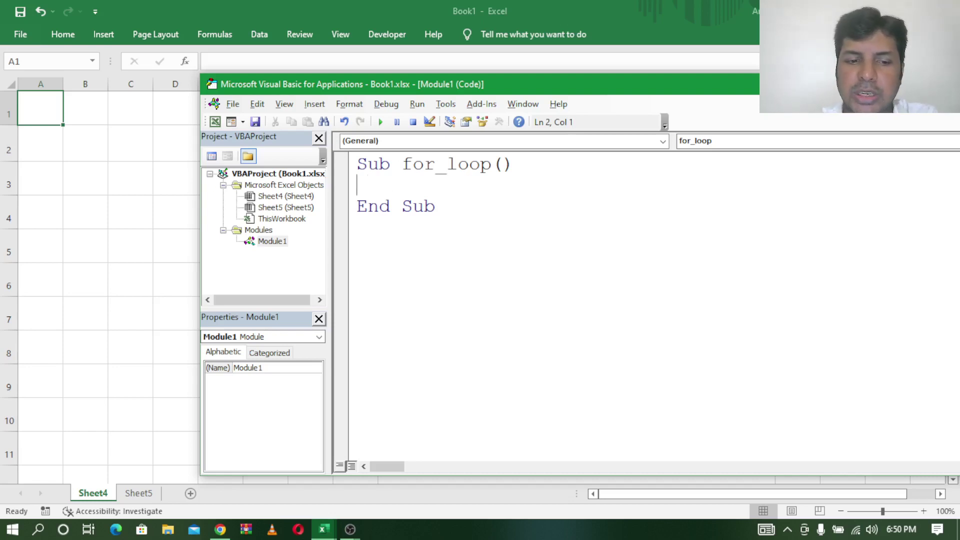
text(cells)
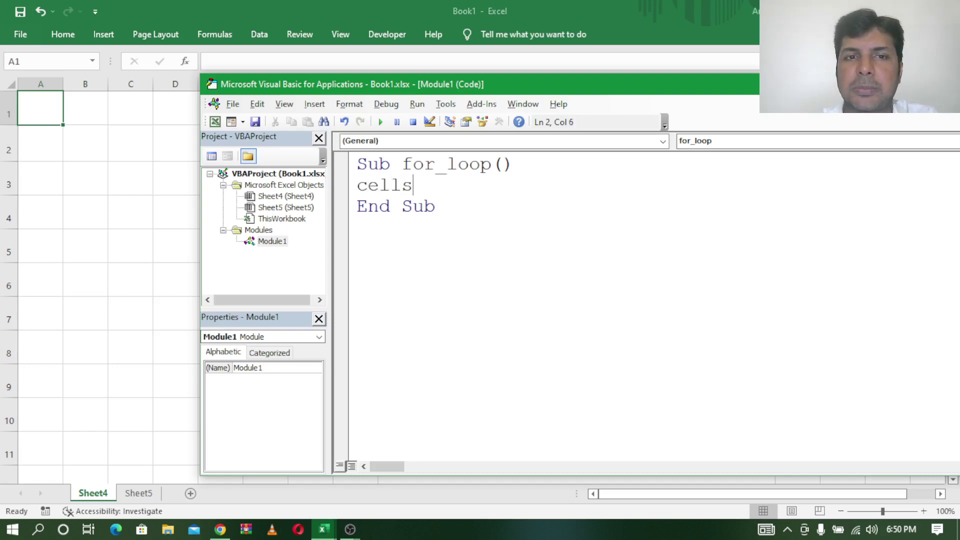
text(()
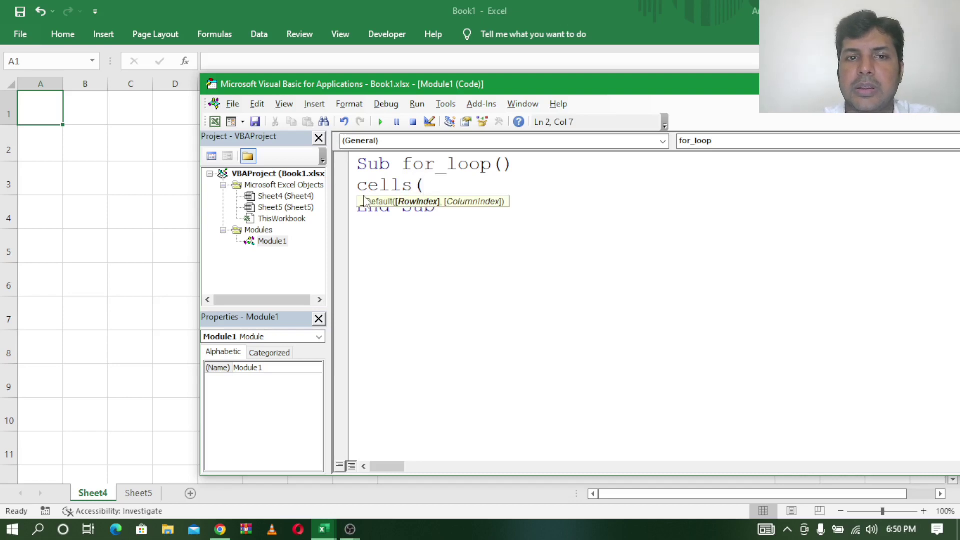
text(1)
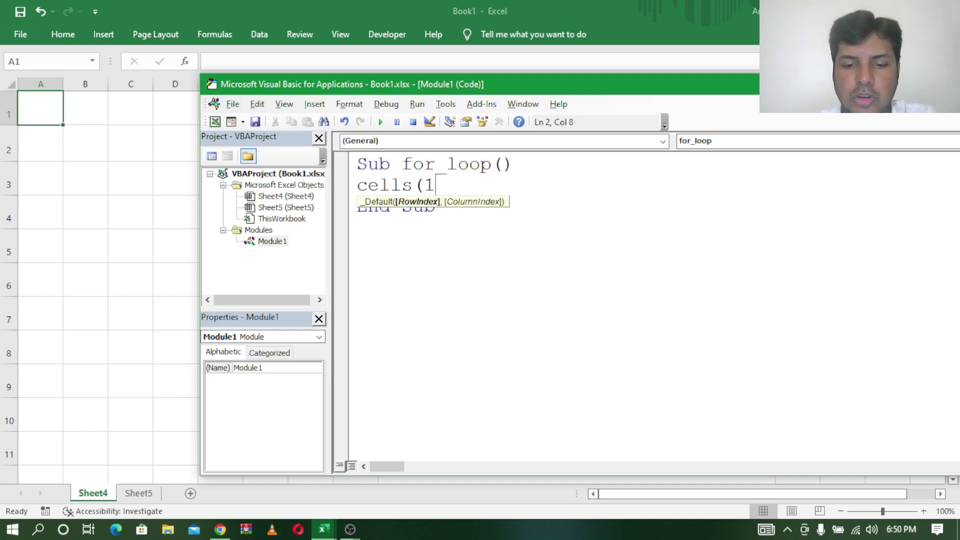
text(,1))
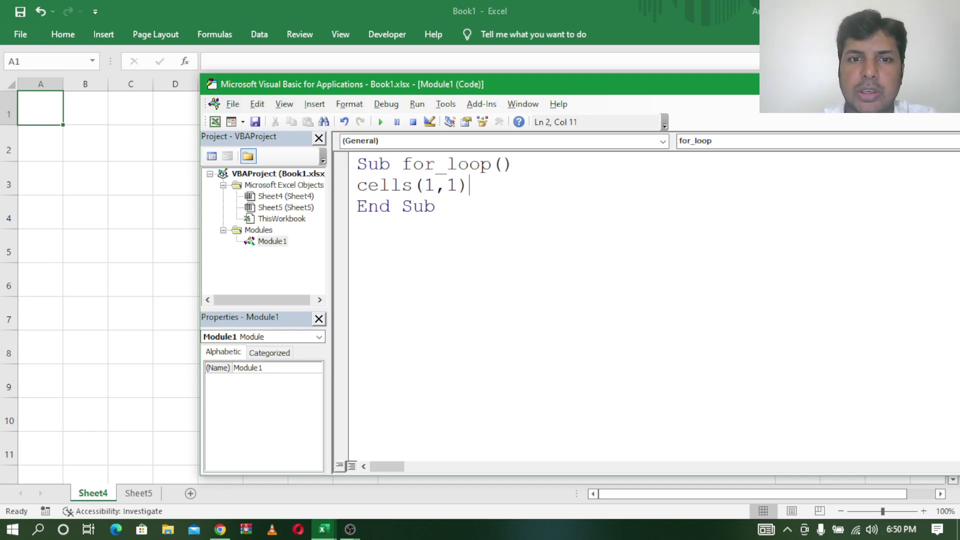
key(BackSpace)
text().)
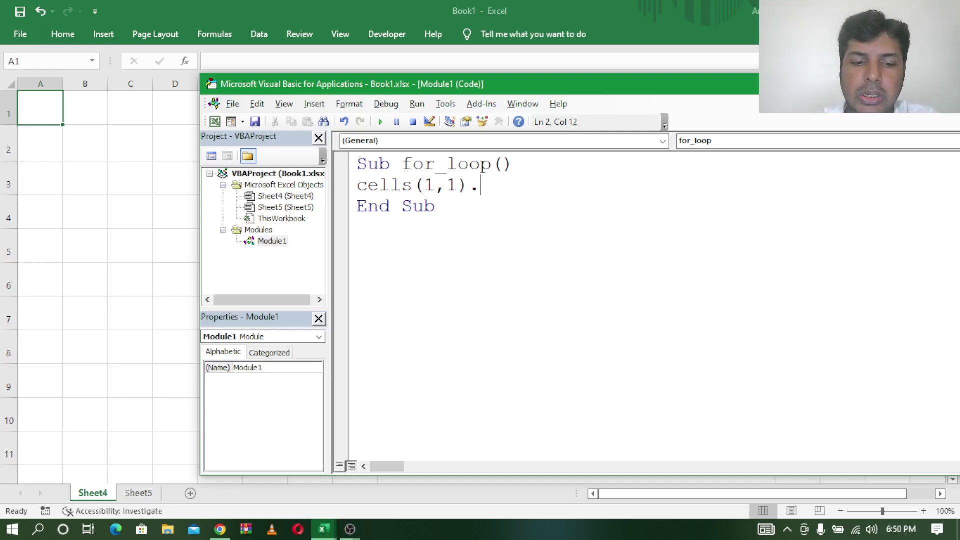
text(value)
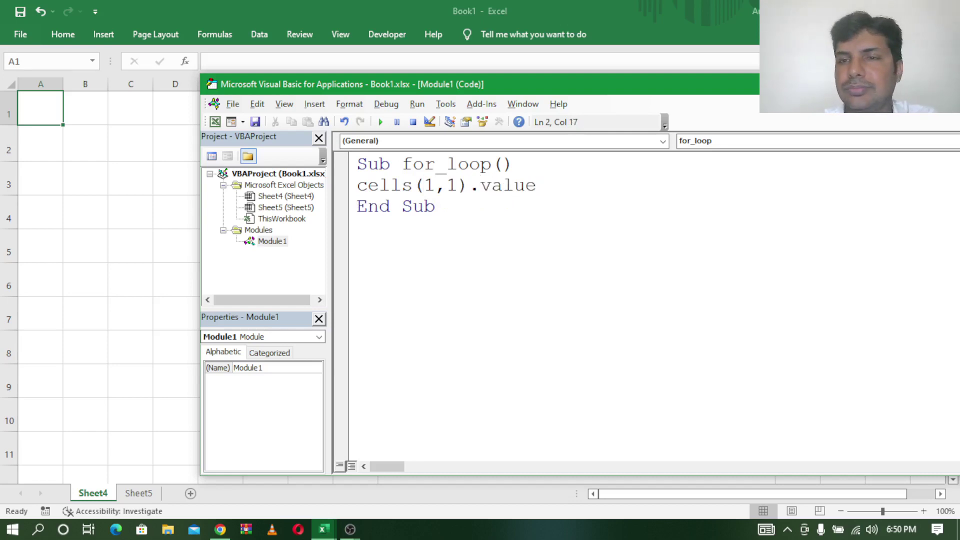
text(=)
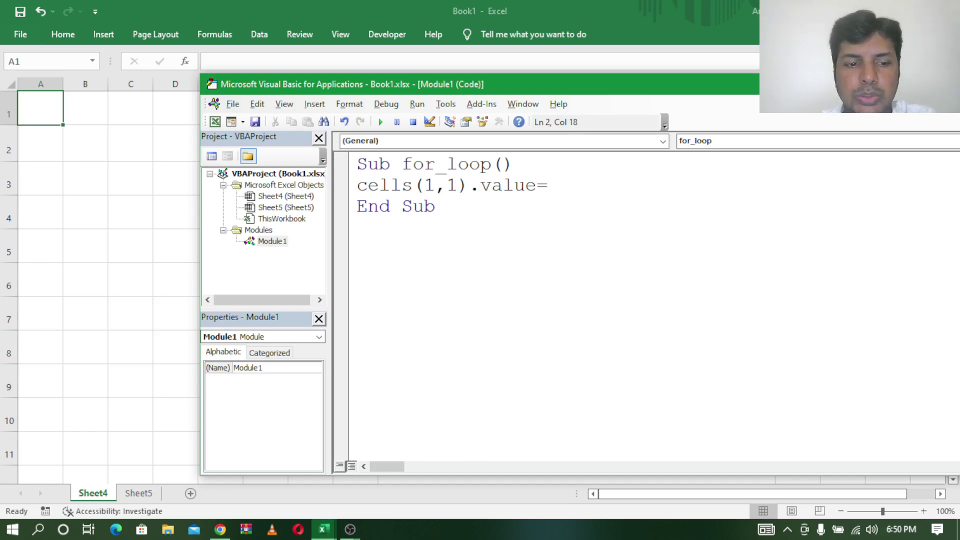
text(1)
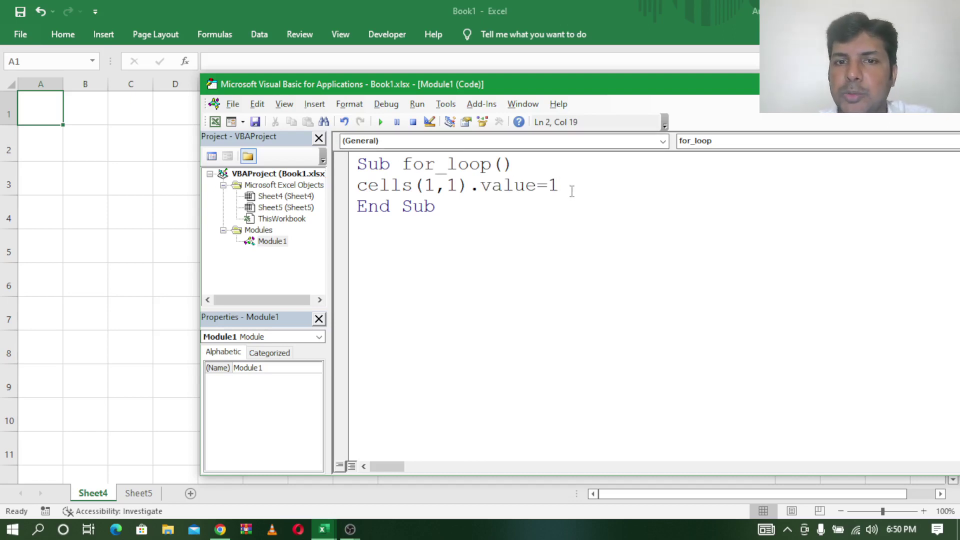
drag(572, 191, 352, 190)
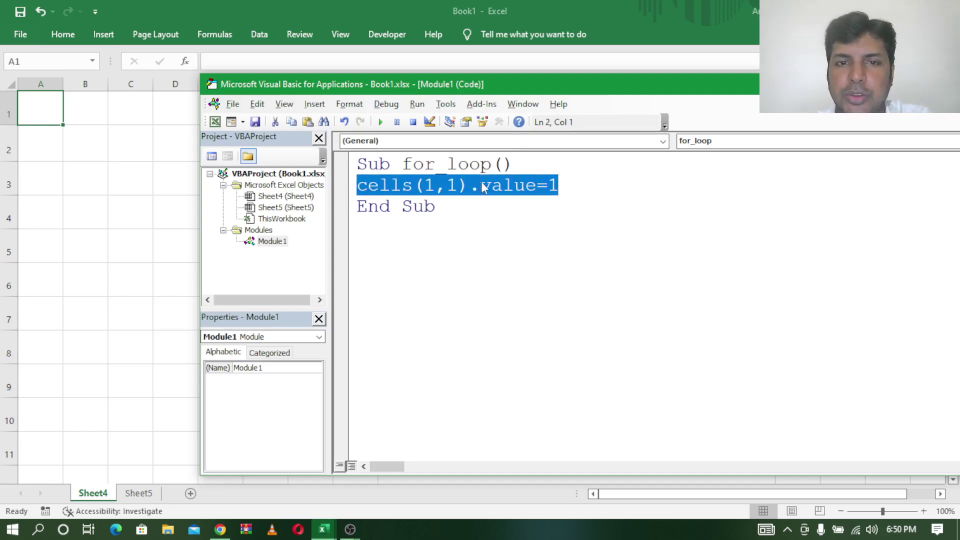
Duplicate the Cells(1, 1) line twice and change the copies' values to 2 and 3
key(ctrl+c)
click(567, 186)
key(Return)
key(ctrl+v)
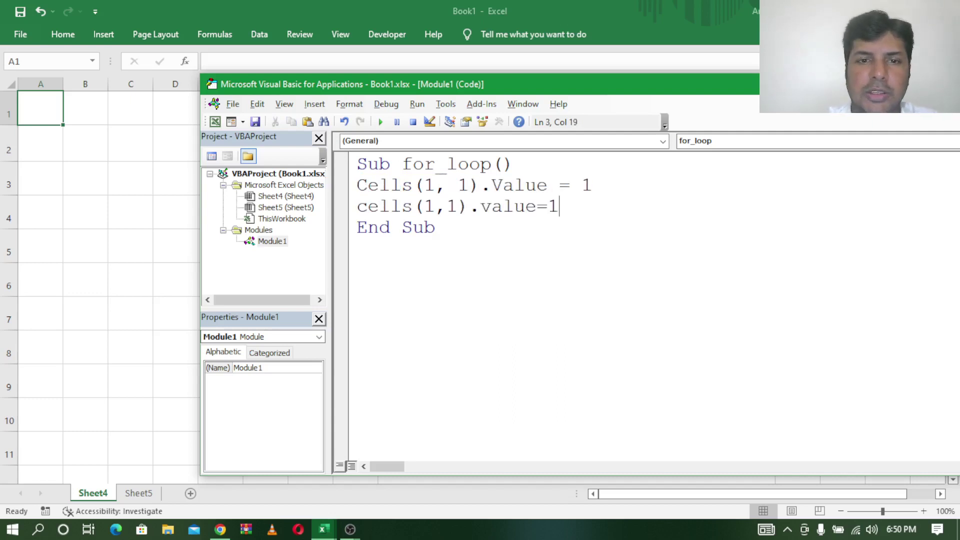
key(Return)
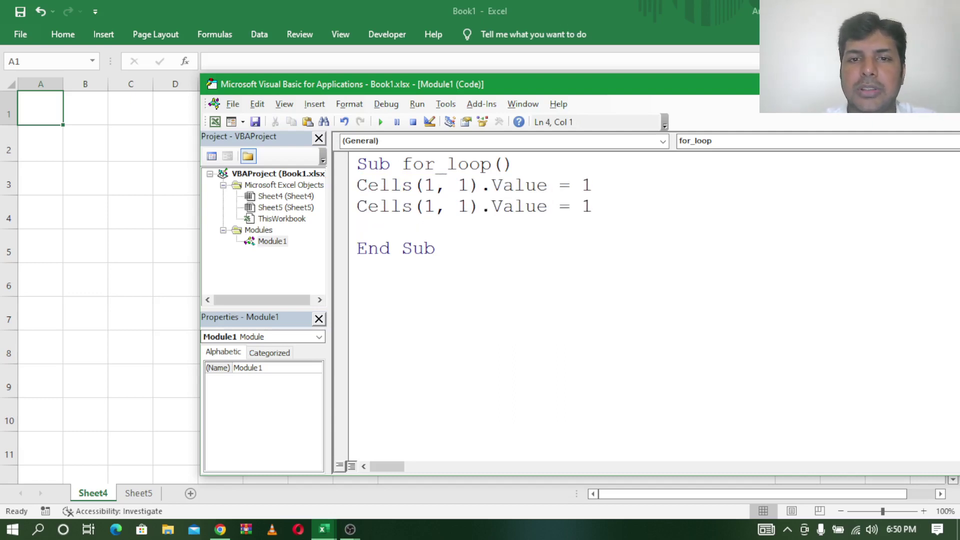
key(ctrl+v)
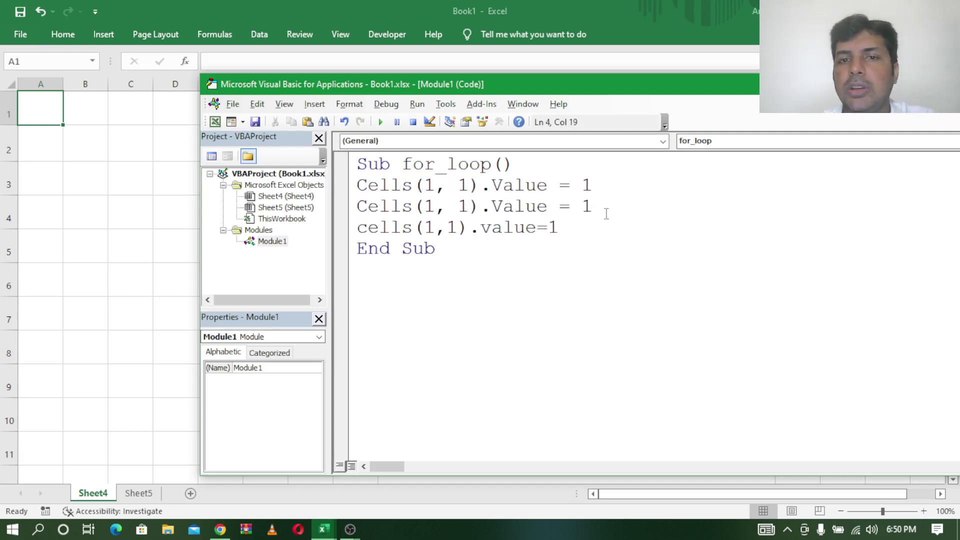
click(593, 207)
key(BackSpace)
text(2)
key(Down)
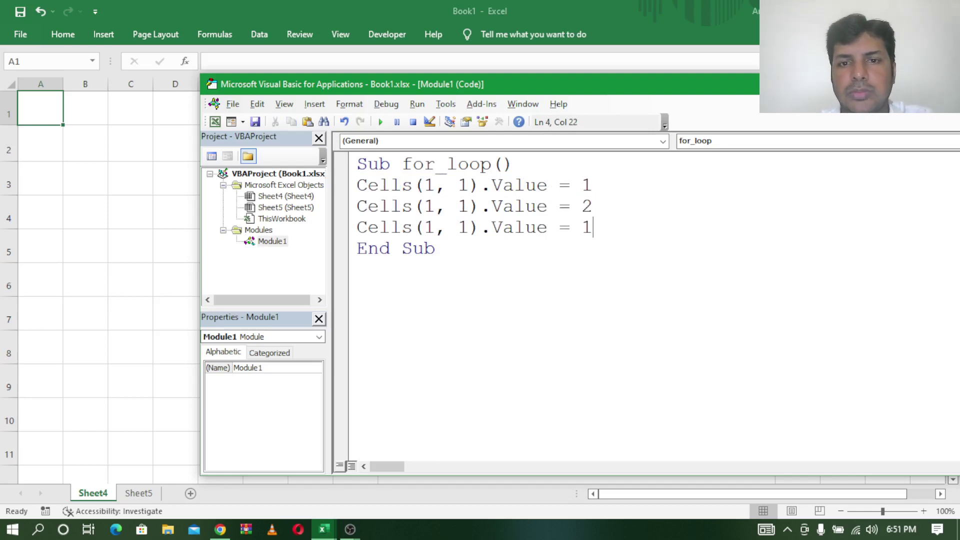
key(BackSpace)
text(3)
Add two more Cells(1, 1) lines with values 4 and 5
key(Return)
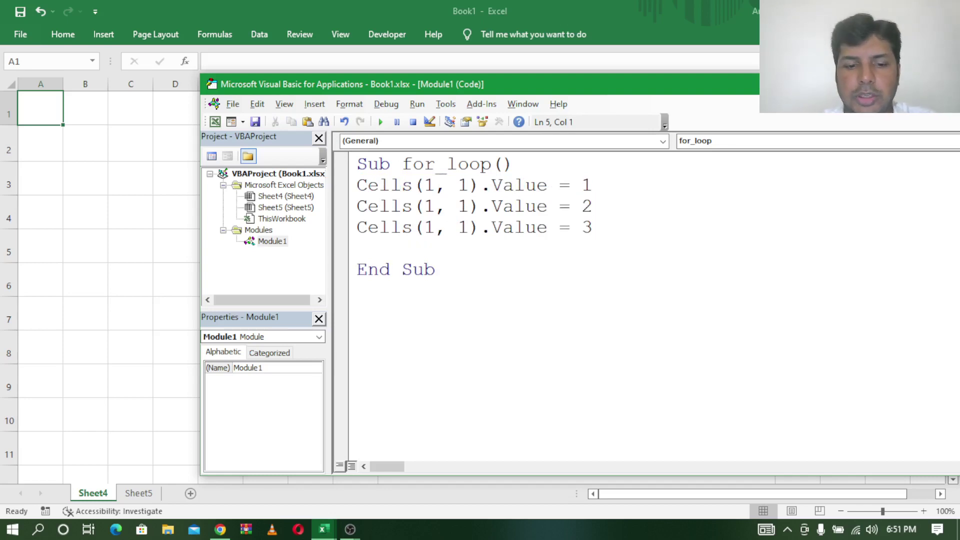
key(ctrl+v)
key(BackSpace)
text(4)
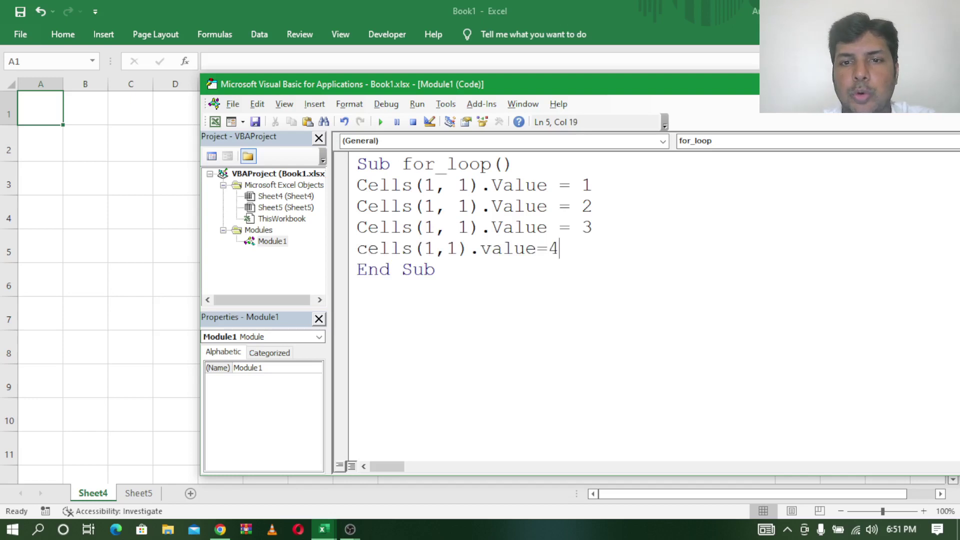
key(Return)
key(ctrl+v)
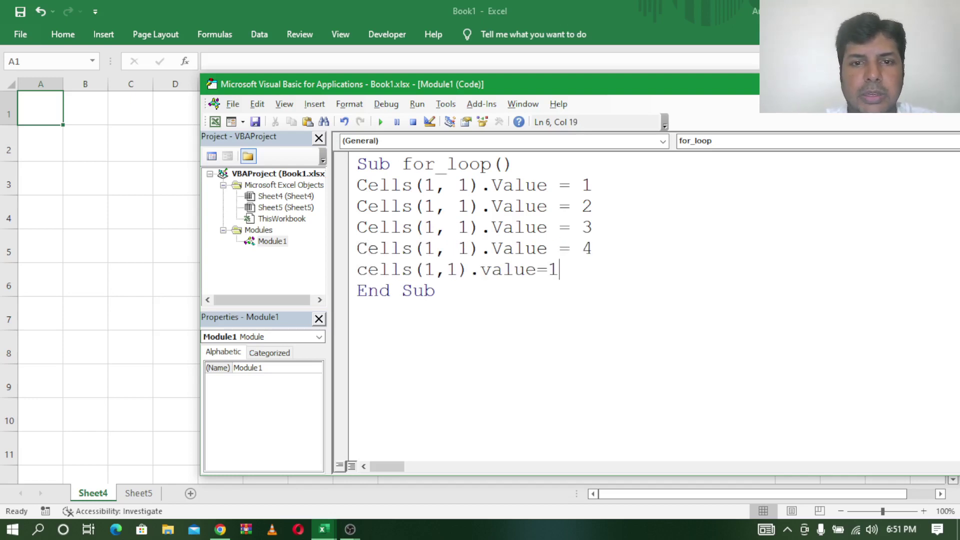
key(BackSpace)
text(5)
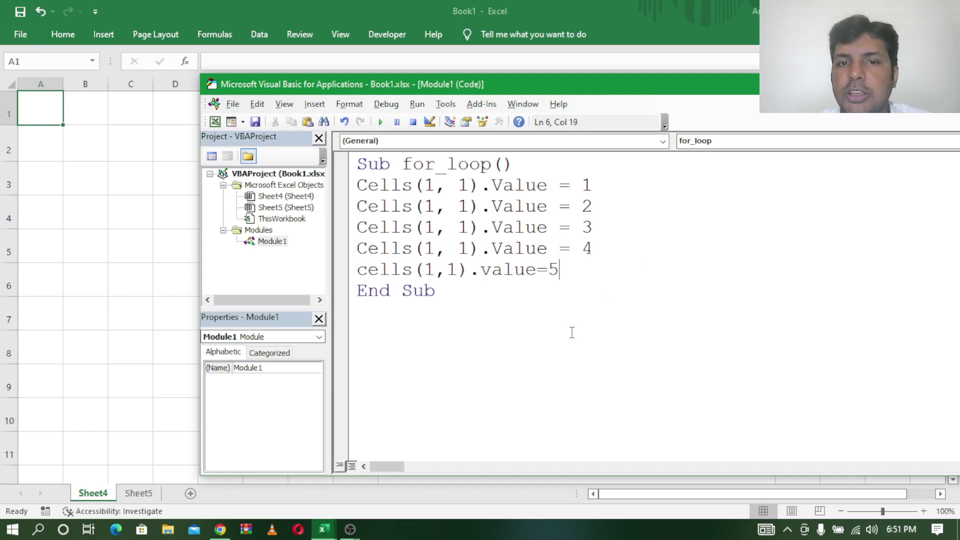
click(572, 332)
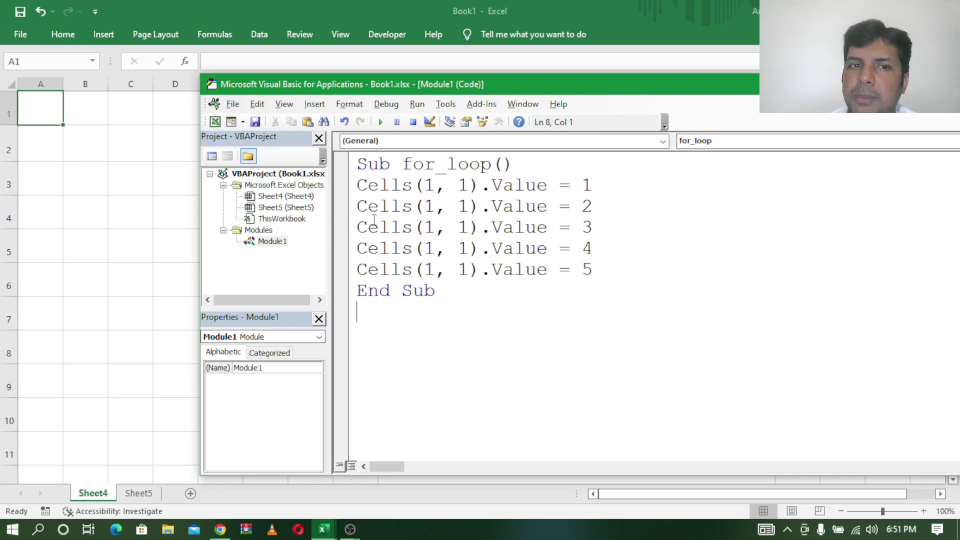
Show the Debug toolbar via View > Toolbars and place the cursor inside the macro
click(284, 105)
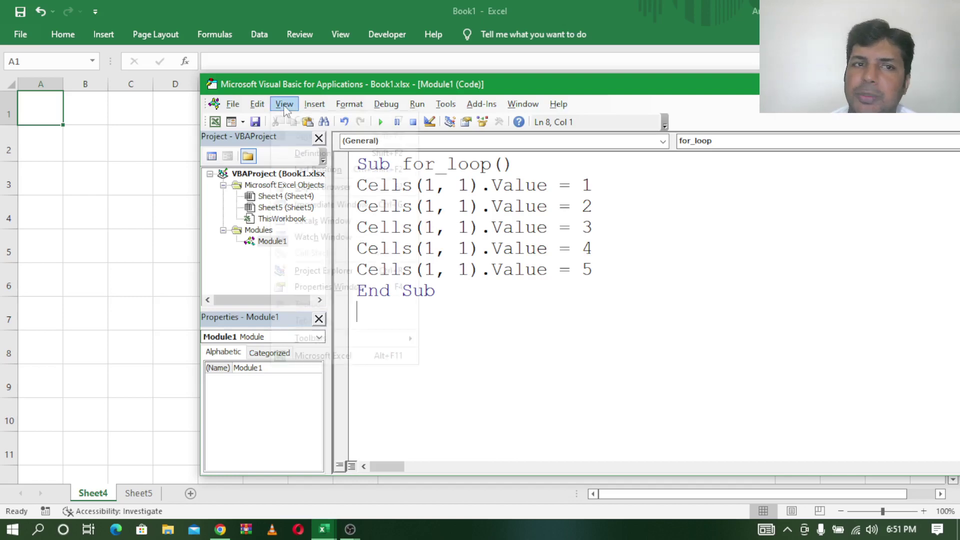
mouse_move(310, 338)
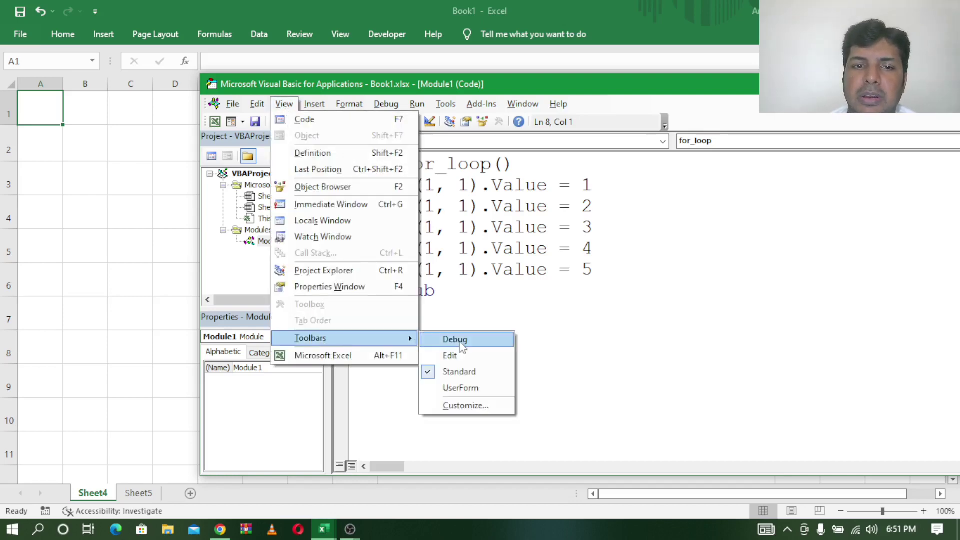
click(460, 341)
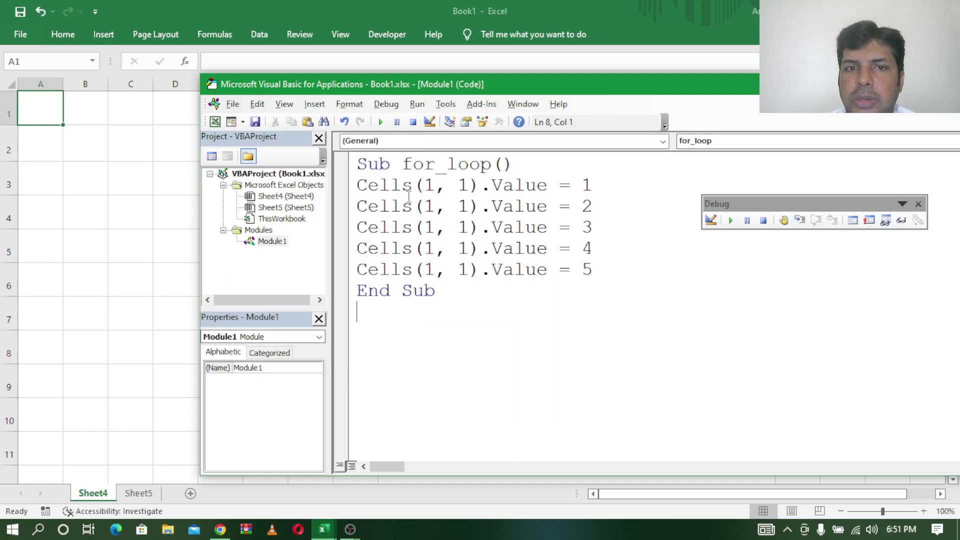
key(Up)
key(Up)
key(Up)
key(Right)
key(Right)
Step Into for_loop line by line, watching A1 change from 1 to 5 until End Sub
click(801, 220)
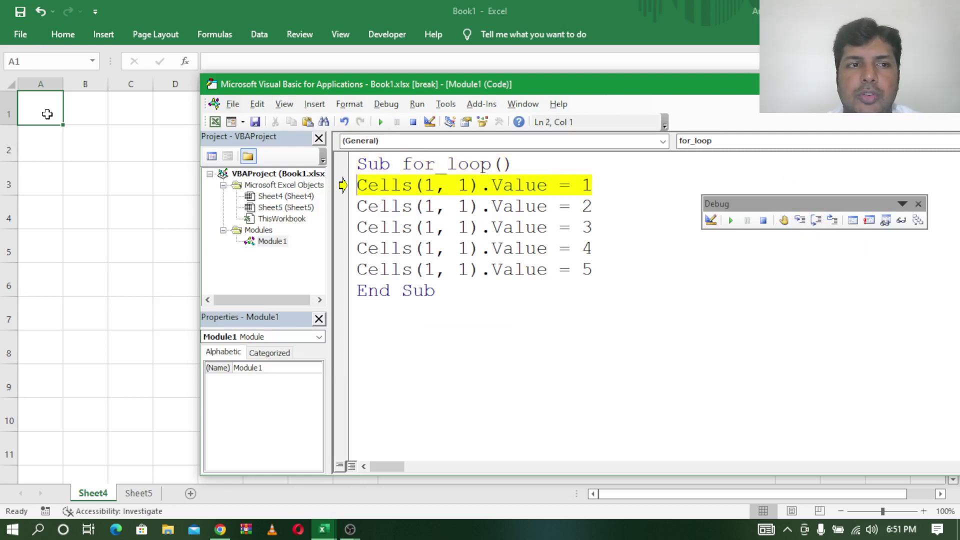
click(801, 221)
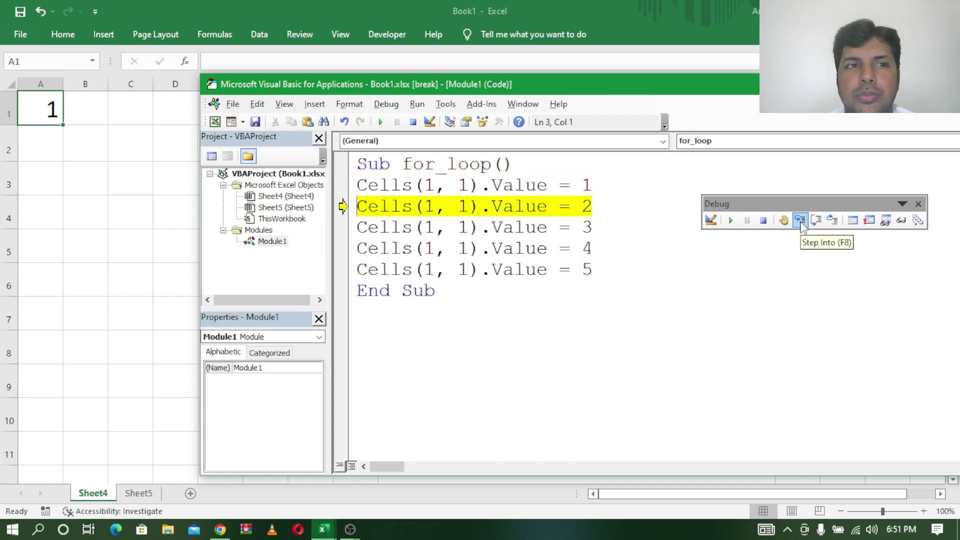
click(801, 220)
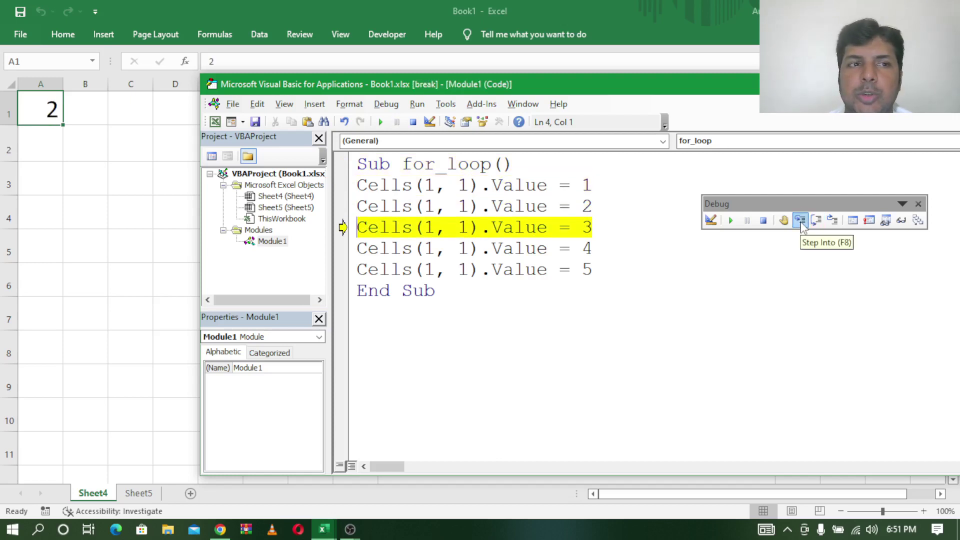
click(801, 220)
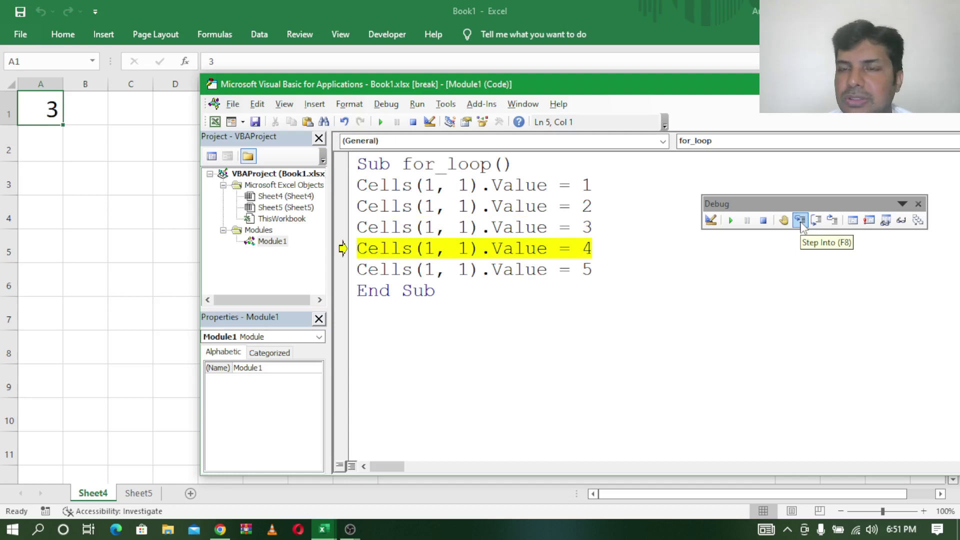
click(801, 221)
click(800, 221)
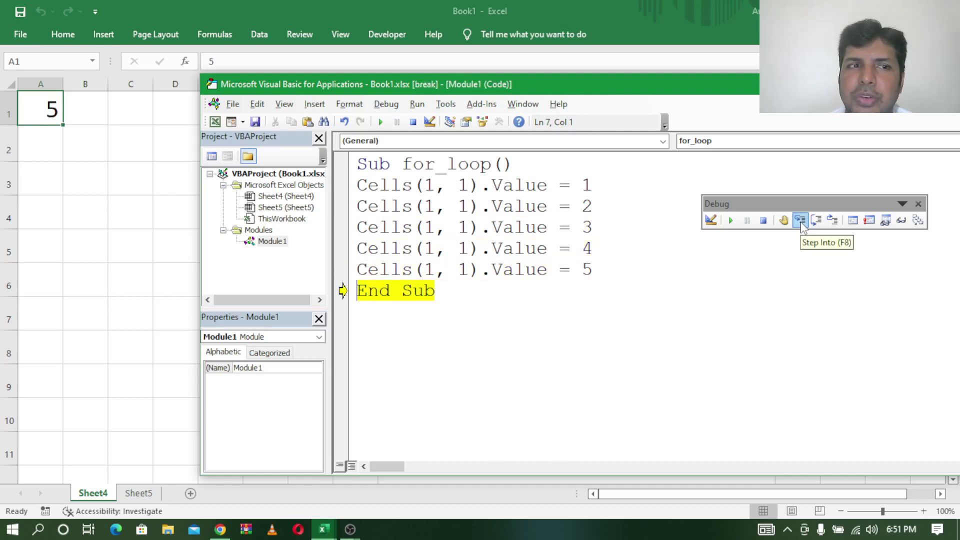
click(801, 221)
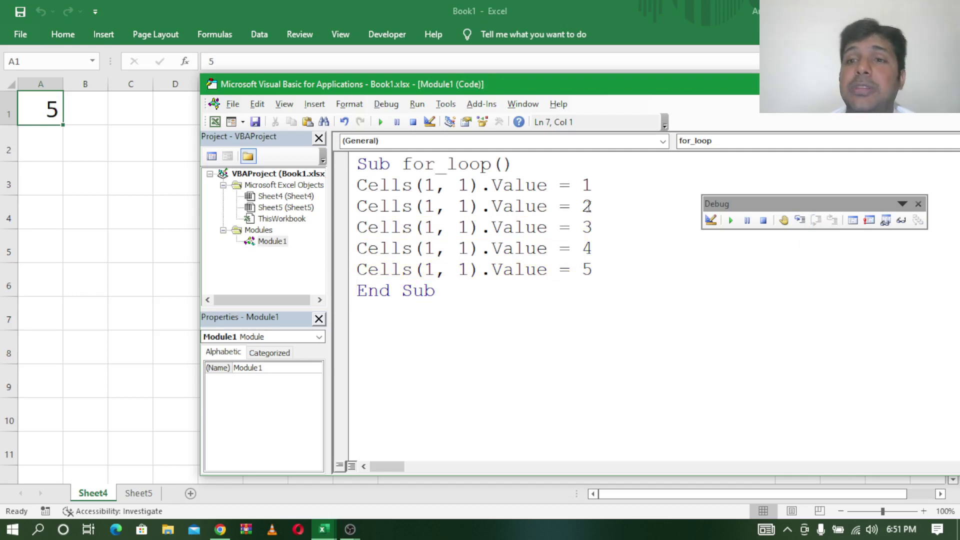
Insert a new line below Sub for_loop() and begin a for statement on it
click(358, 185)
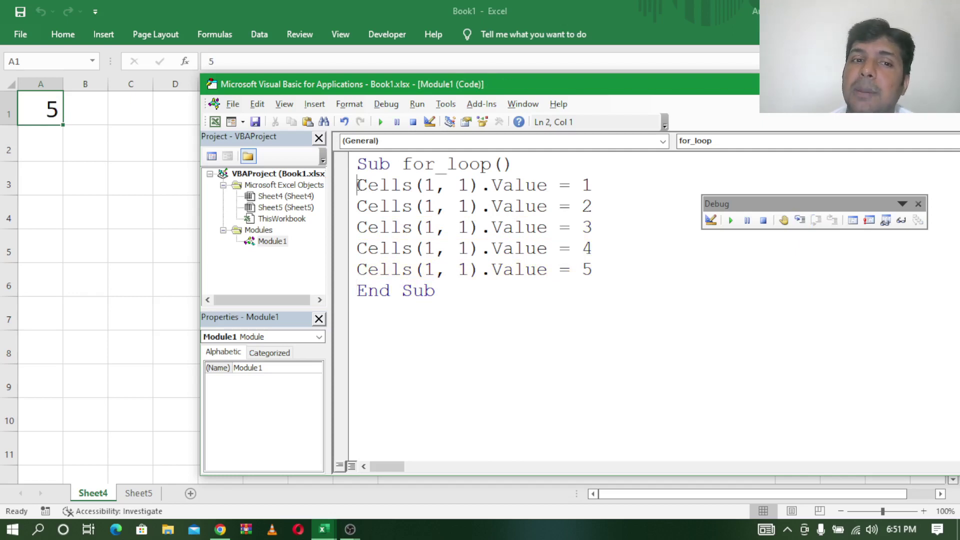
key(Return)
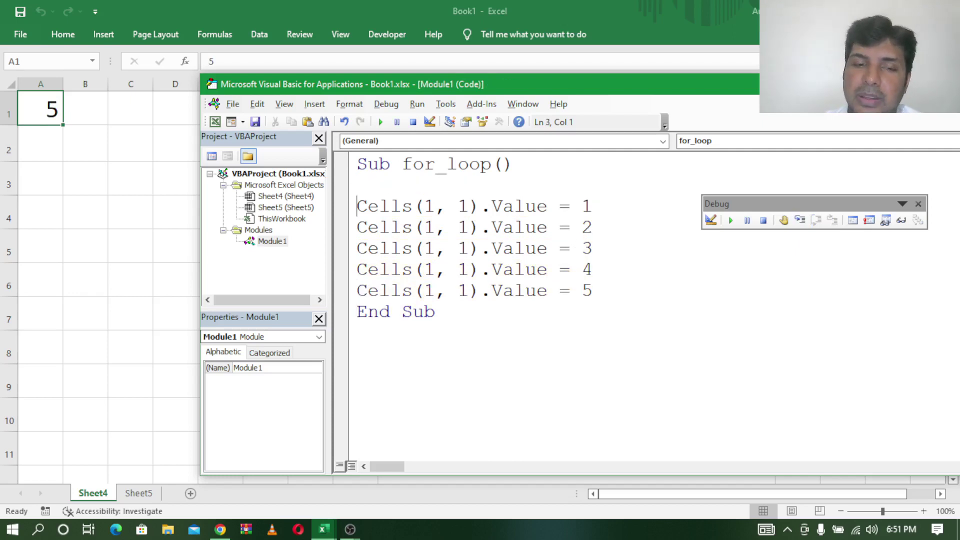
click(358, 185)
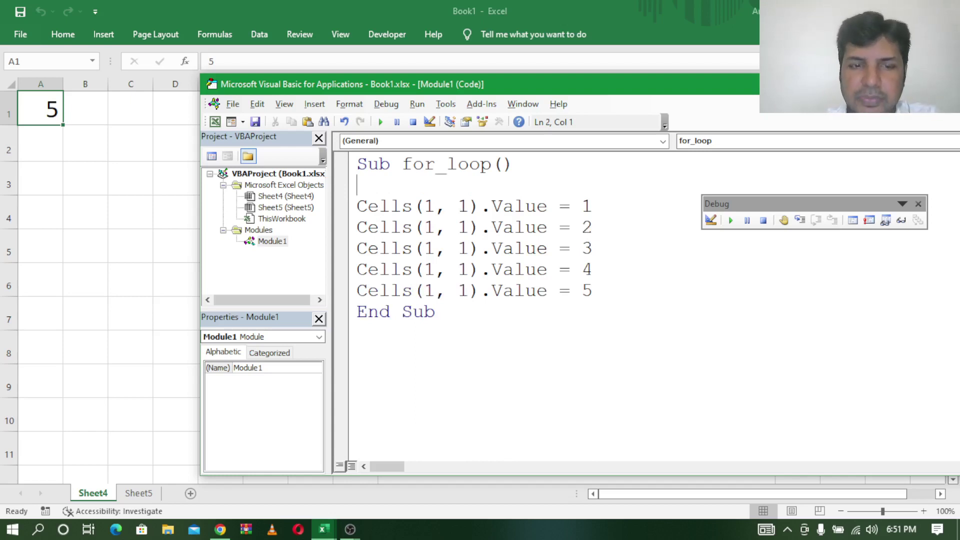
text(for)
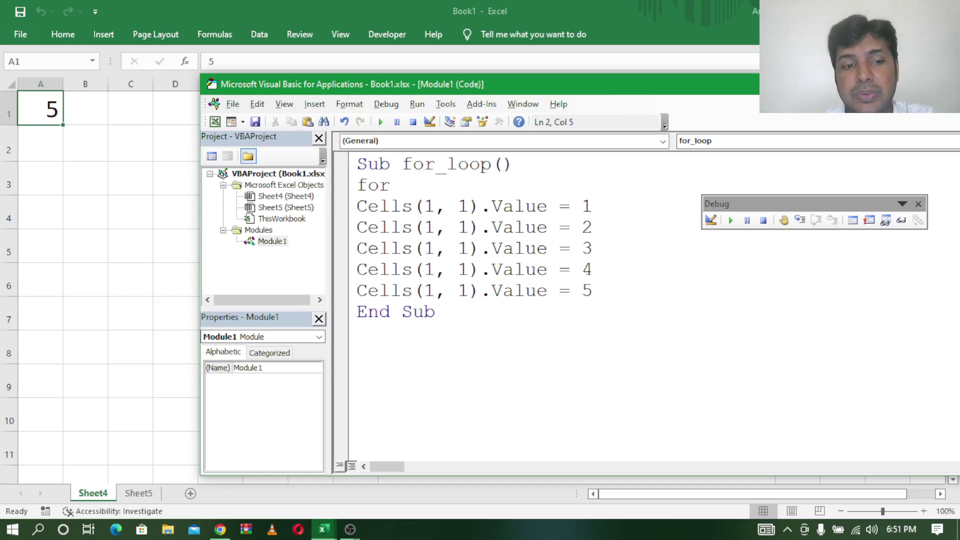
click(368, 185)
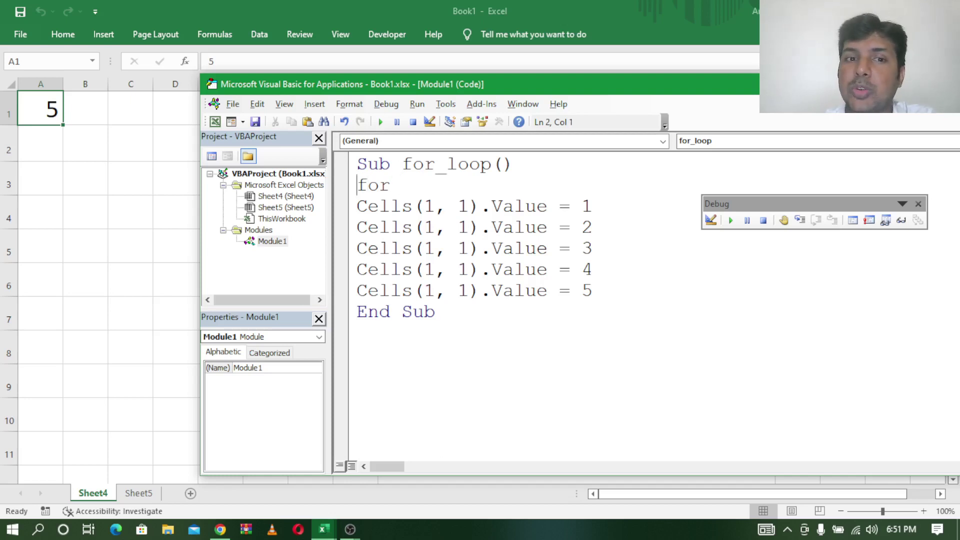
key(Right)
key(Right)
key(Right)
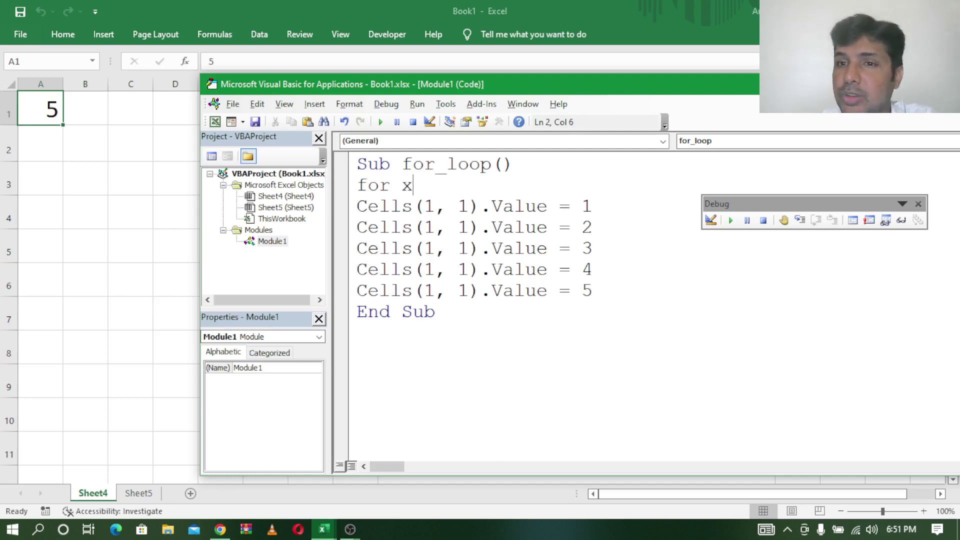
Add the declaration Dim x As Integer above the for line
key(Left)
key(Left)
key(Left)
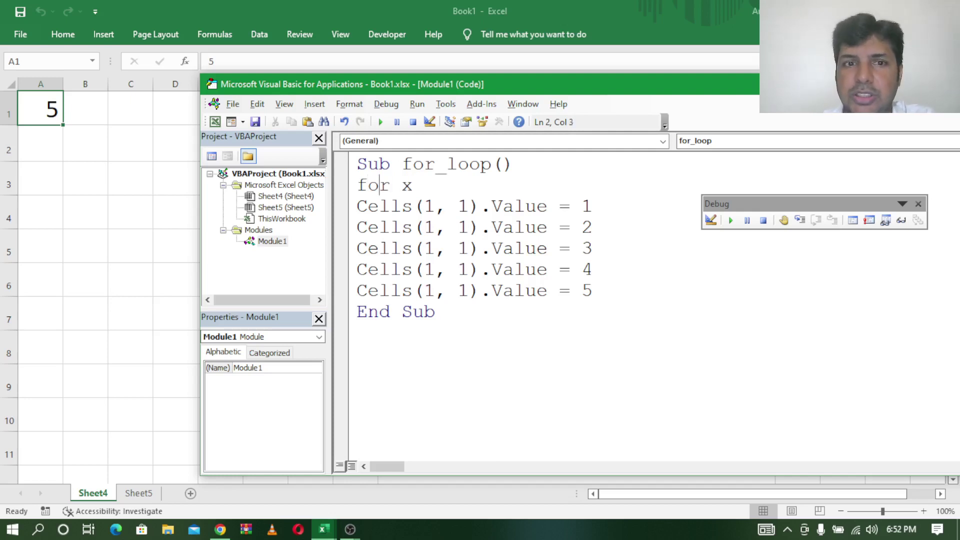
key(Left)
key(Left)
key(Return)
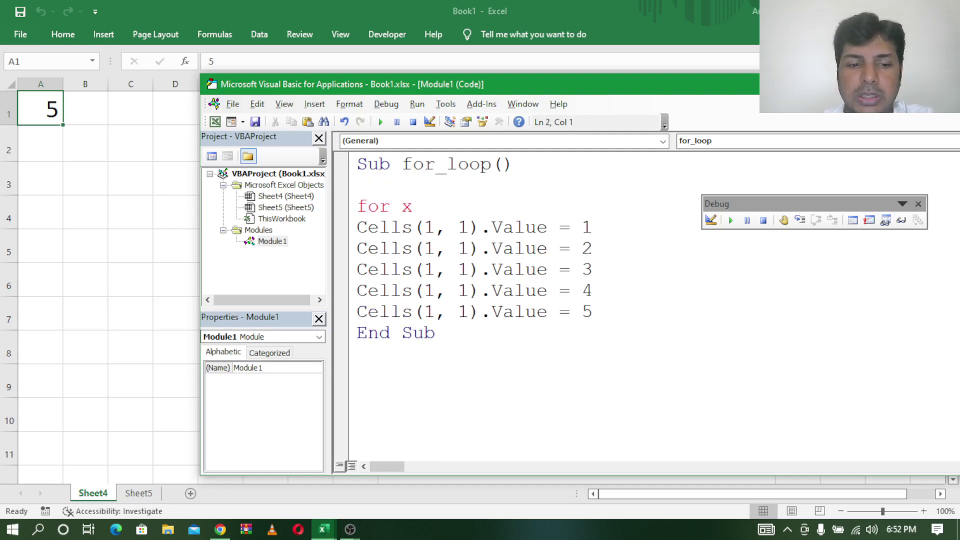
text(dim )
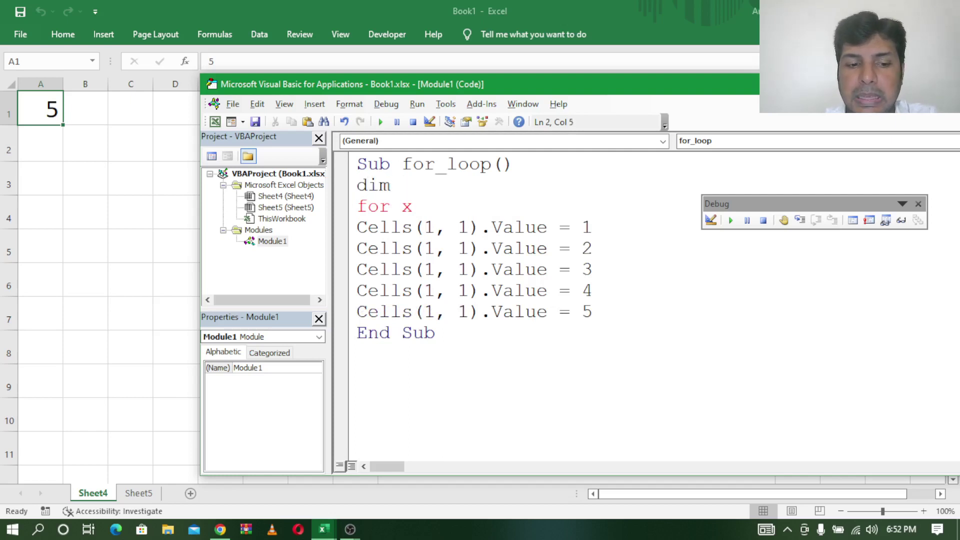
text(x as in)
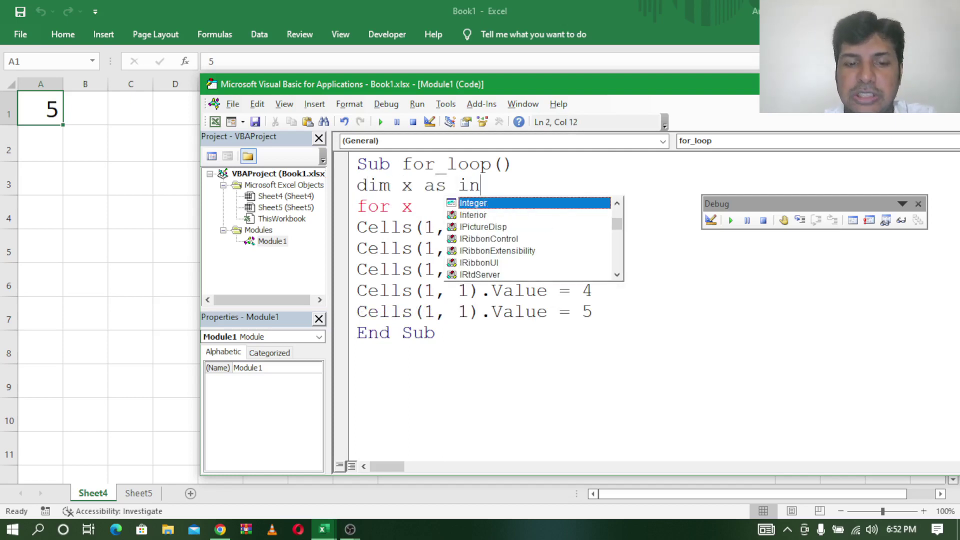
text(teger)
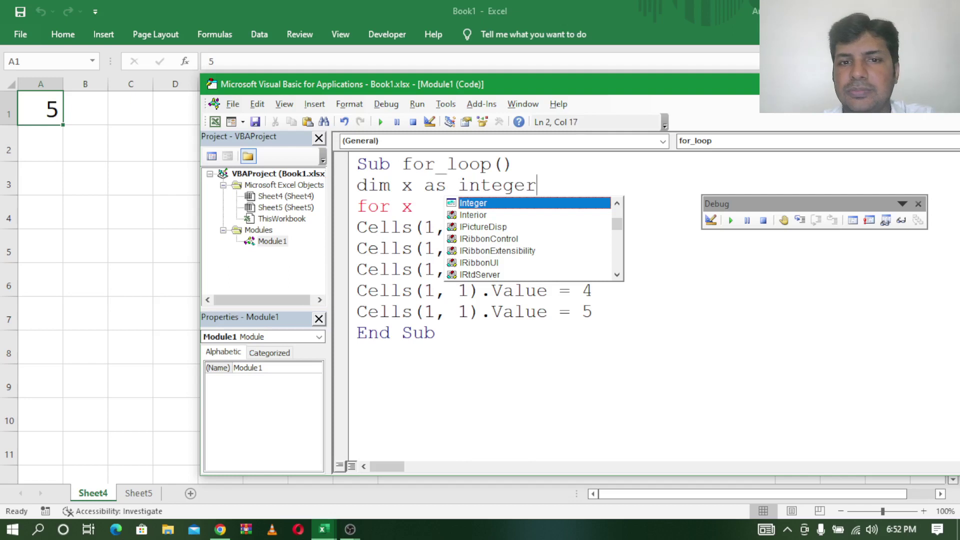
key(Return)
key(Delete)
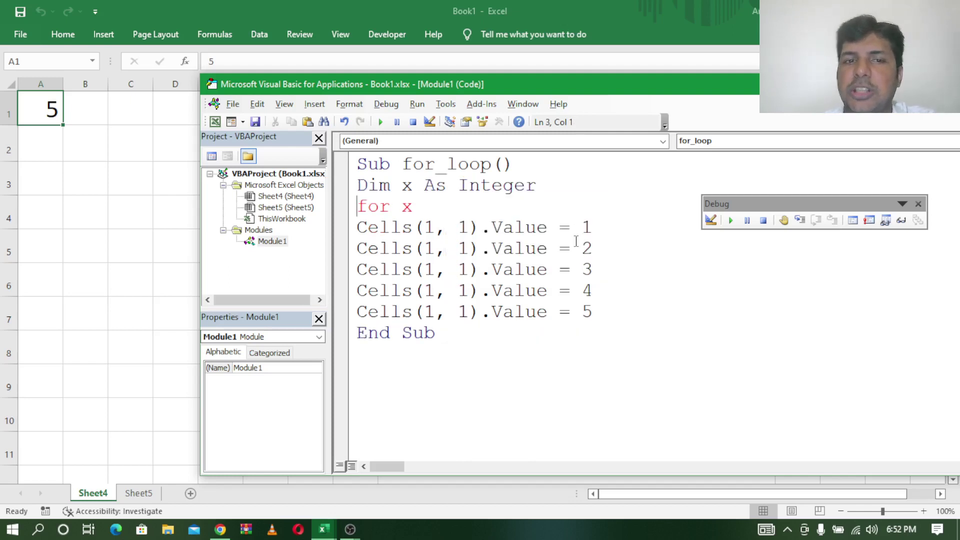
click(420, 210)
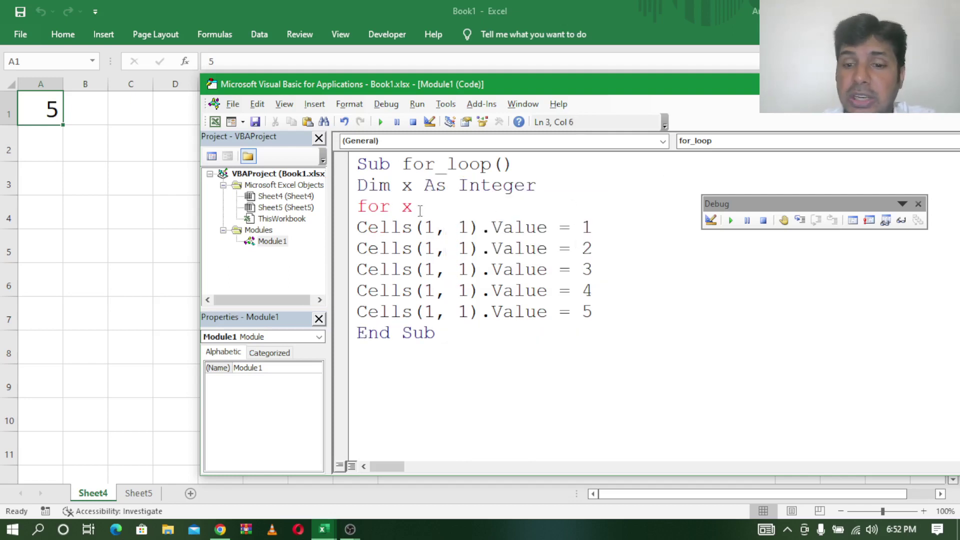
Complete the line as For x = 1 To 5 and change the assigned value to x
text(=1 )
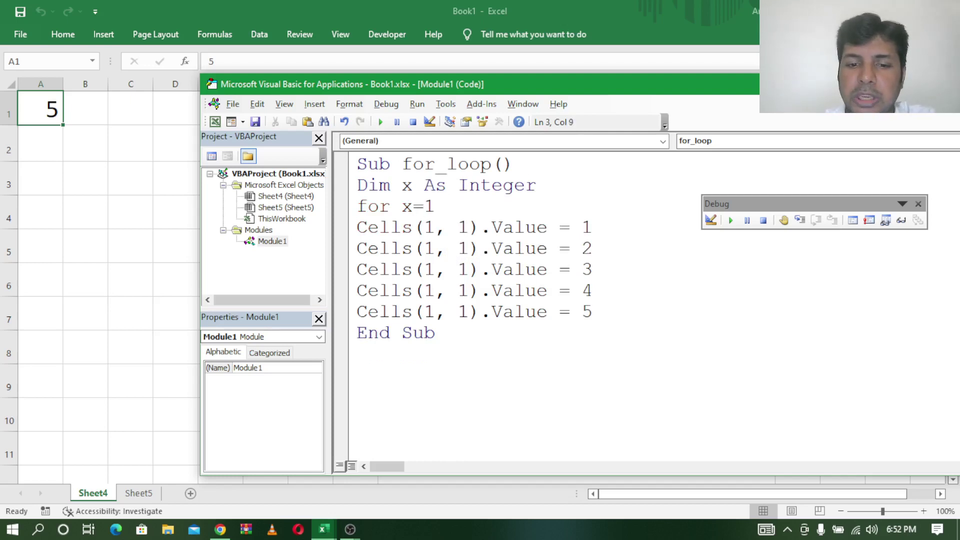
text(to )
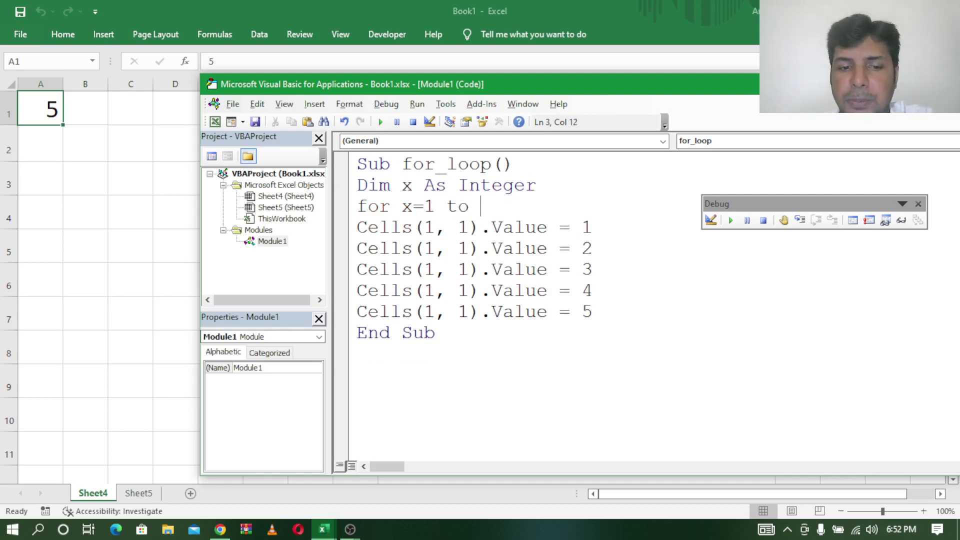
text(5)
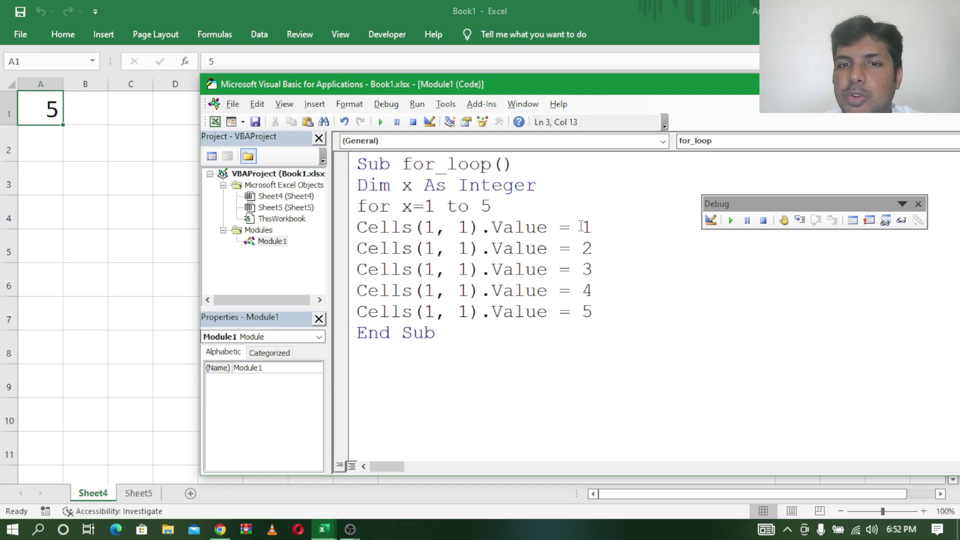
click(583, 227)
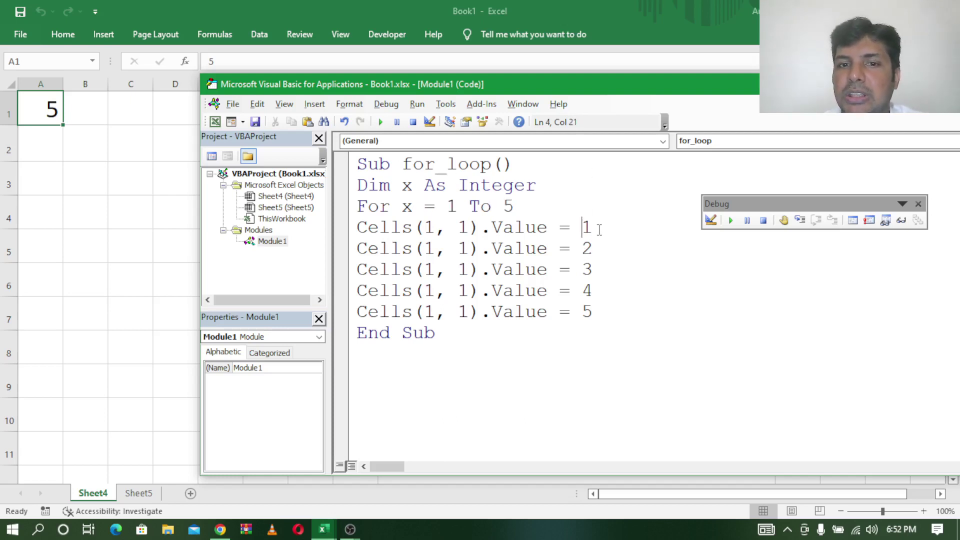
double_click(587, 229)
key(BackSpace)
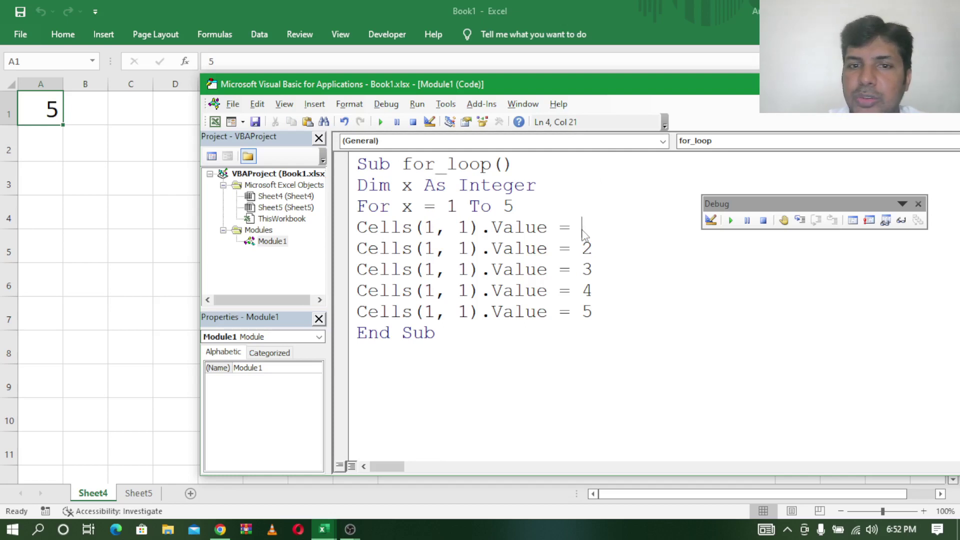
text(x)
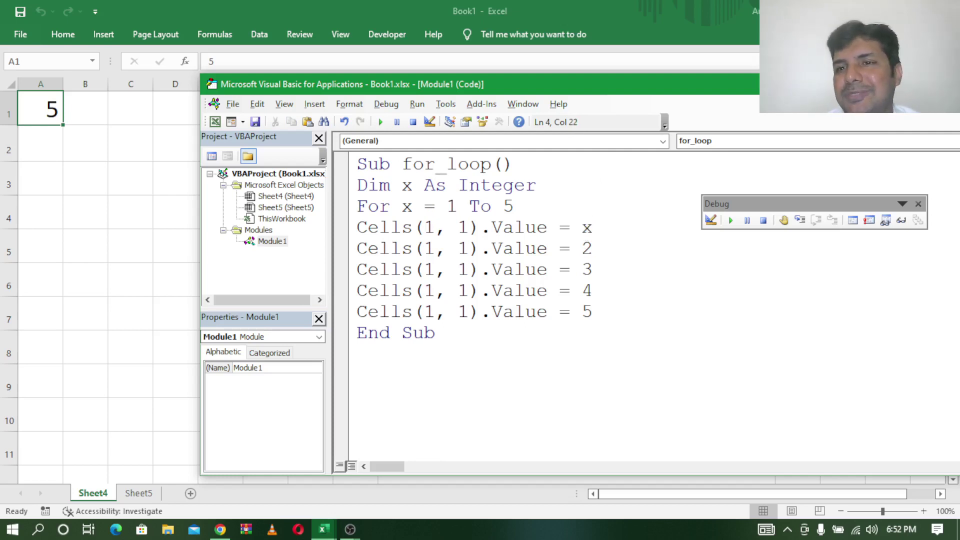
Delete the four redundant Cells lines and close the loop with Next
drag(358, 249, 607, 311)
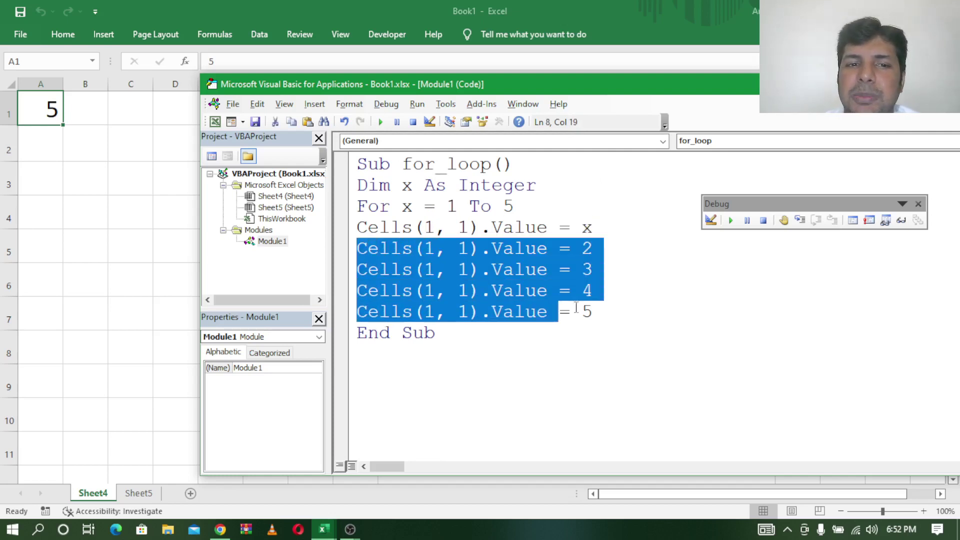
key(Delete)
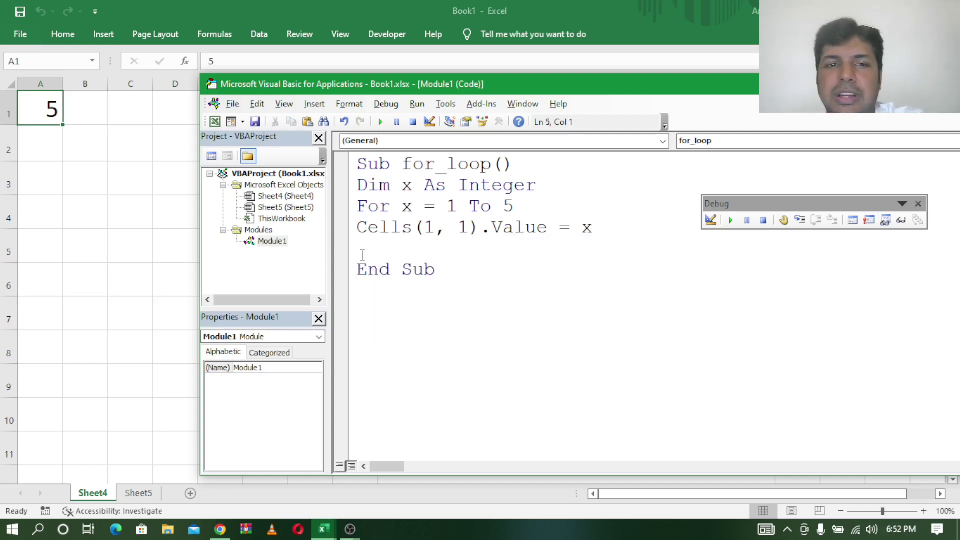
text(next)
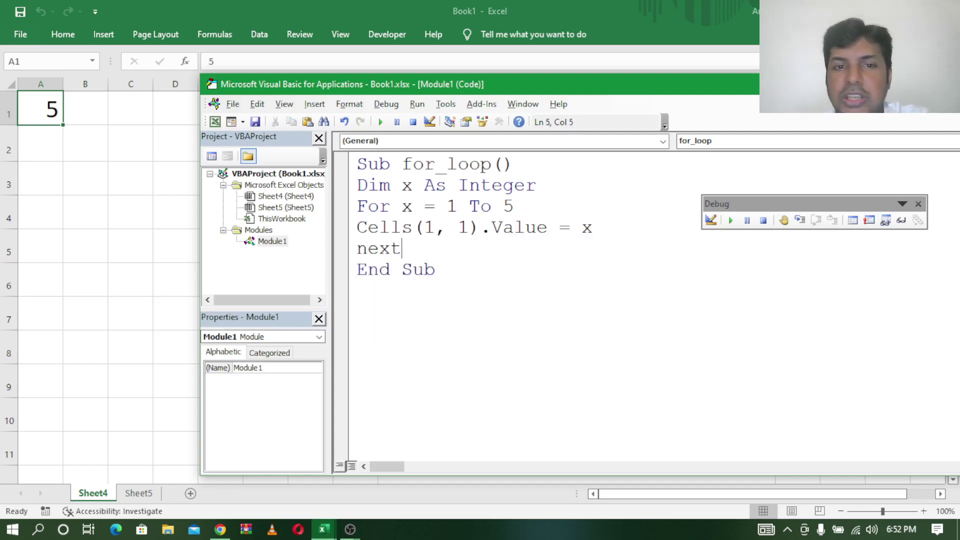
click(359, 164)
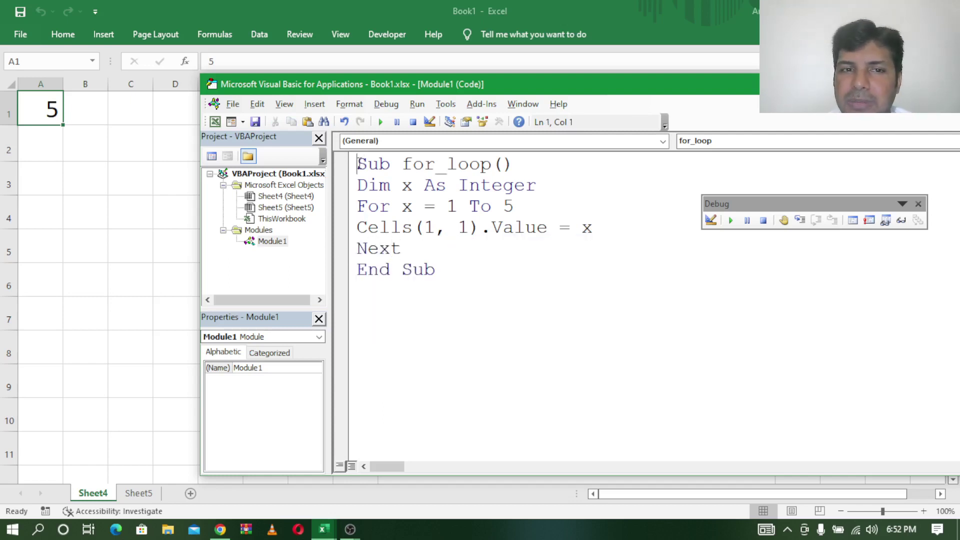
Clear the value 5 from cell A1 on the worksheet
key(alt+F11)
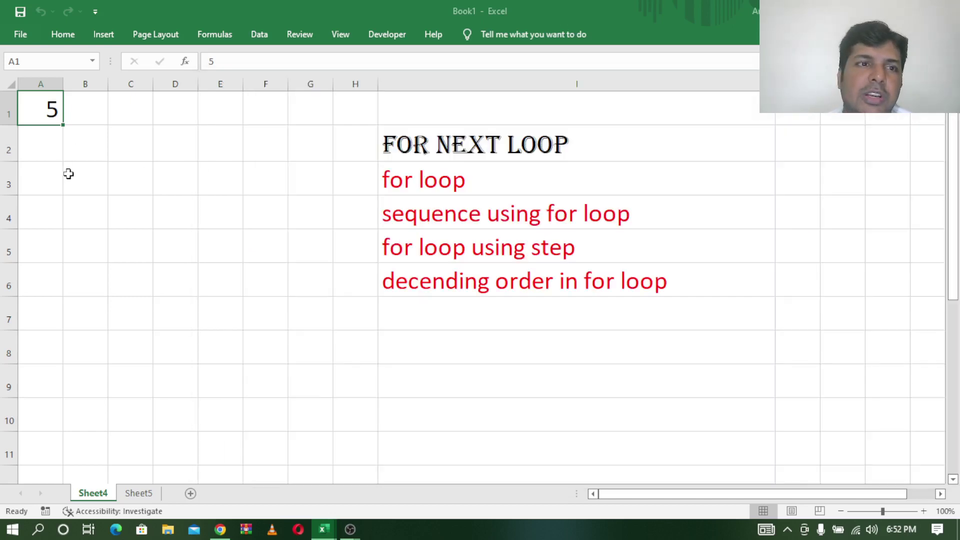
click(97, 180)
click(41, 111)
key(Delete)
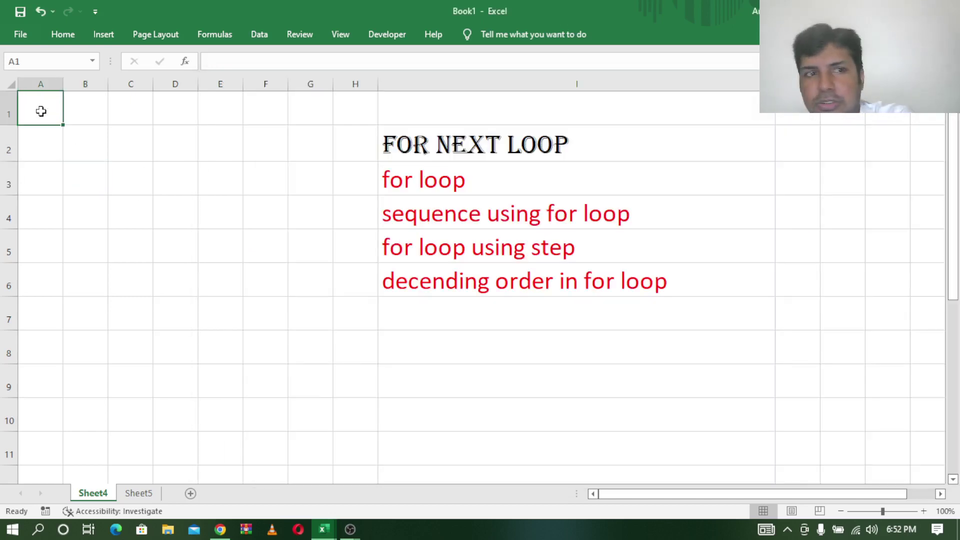
mouse_move(323, 529)
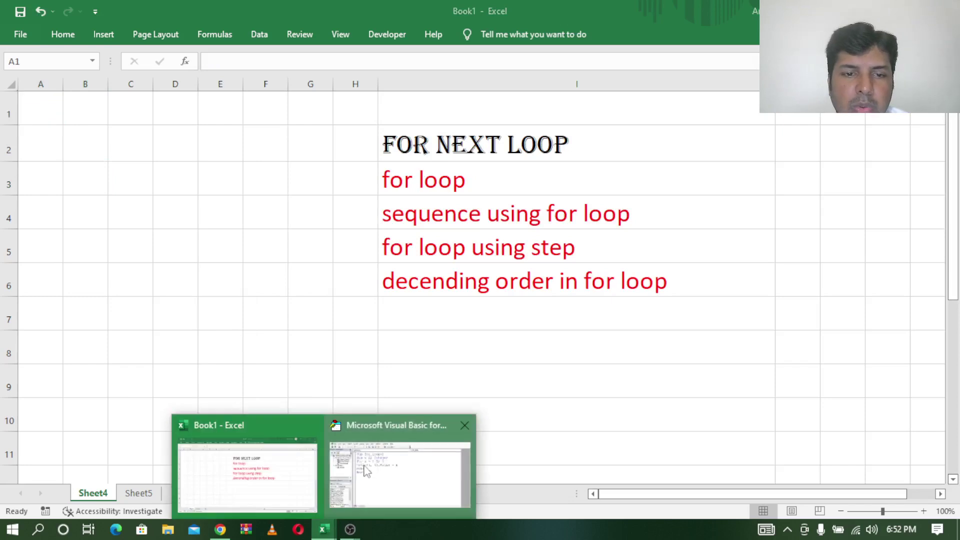
Step Into the For x loop repeatedly, watching A1 count from 1 up to 5
click(375, 463)
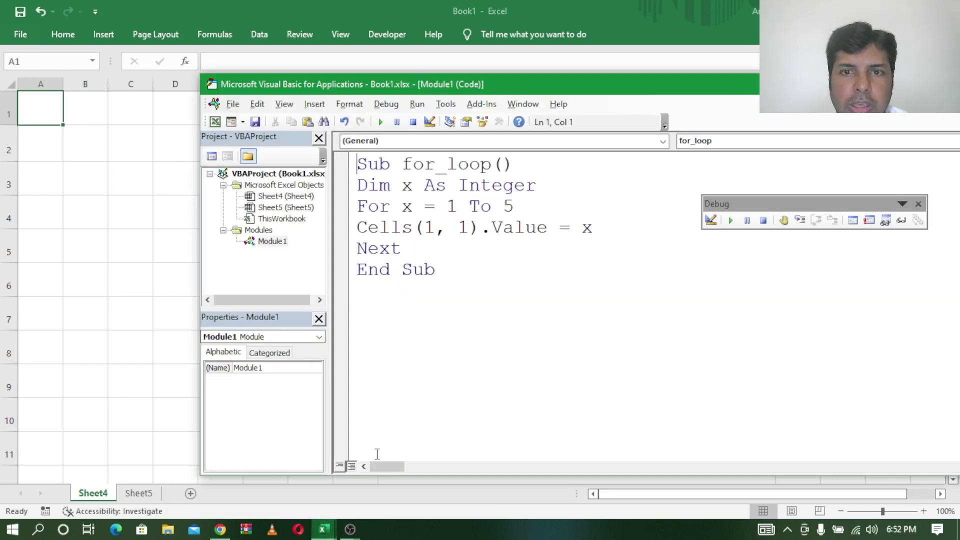
click(800, 224)
click(799, 227)
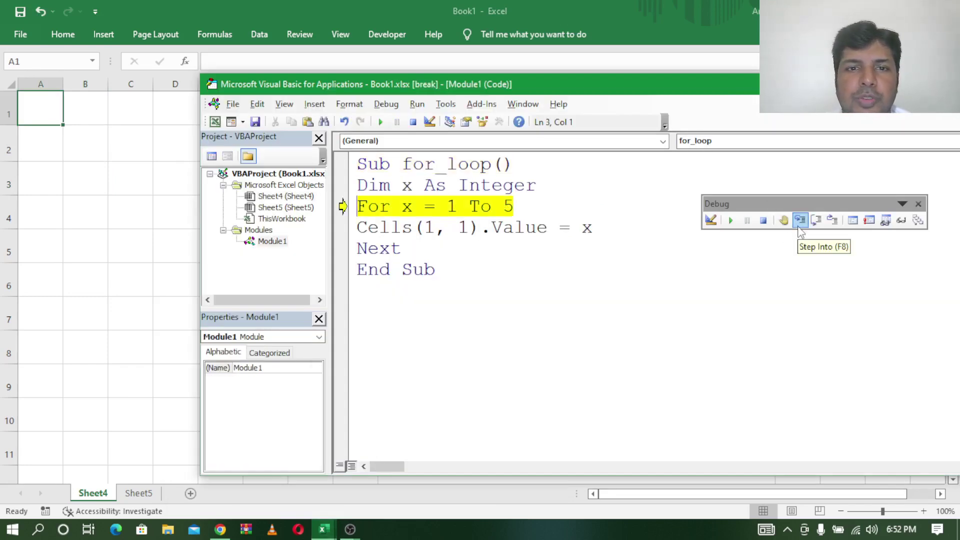
click(799, 227)
click(799, 226)
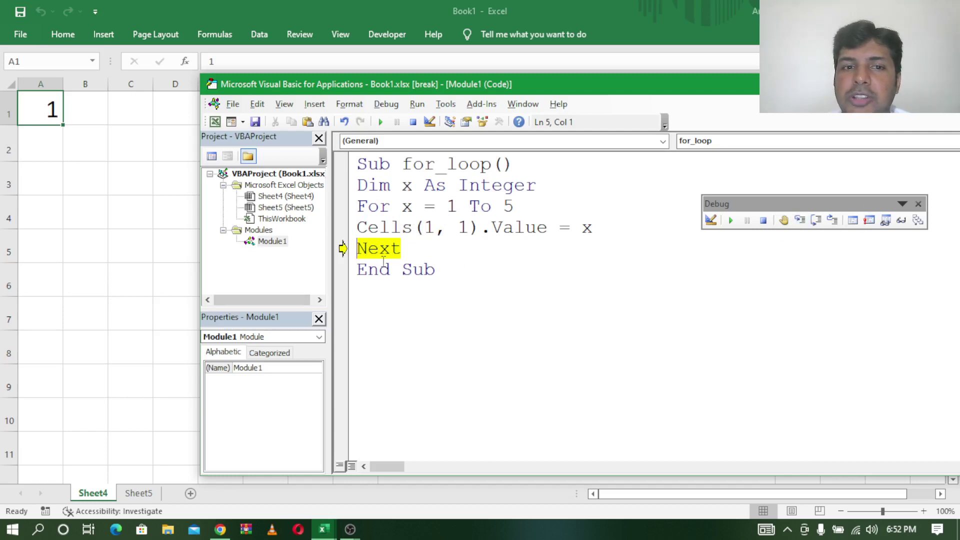
click(800, 220)
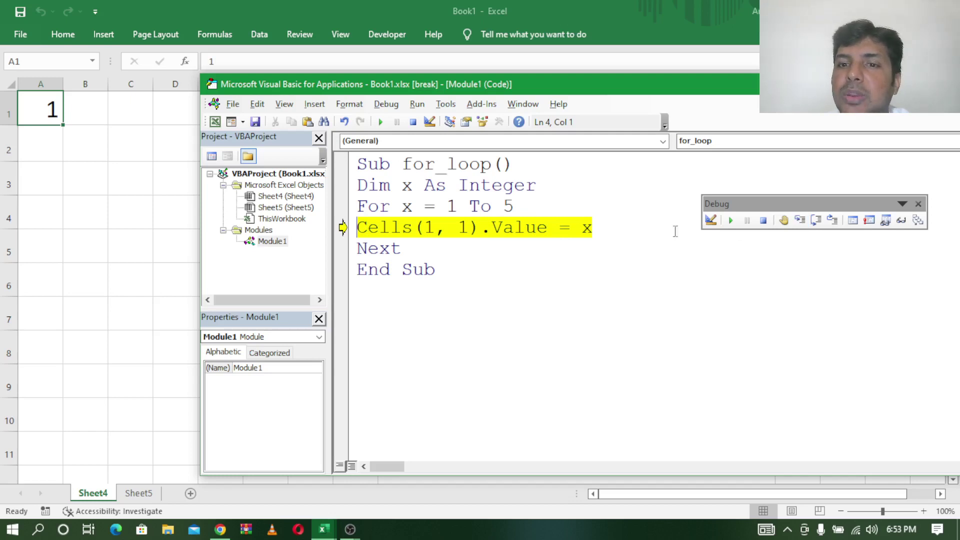
click(800, 220)
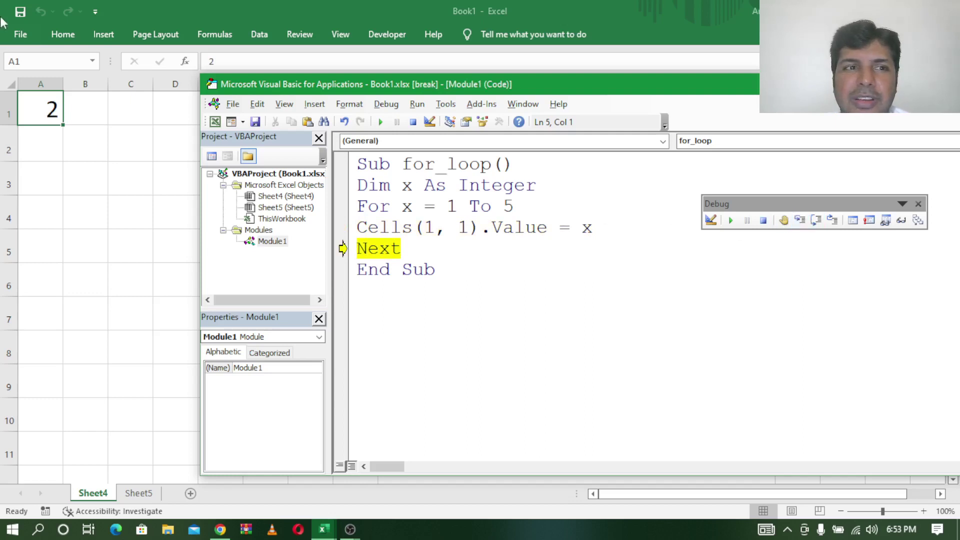
click(802, 221)
click(801, 221)
click(801, 221)
click(801, 221)
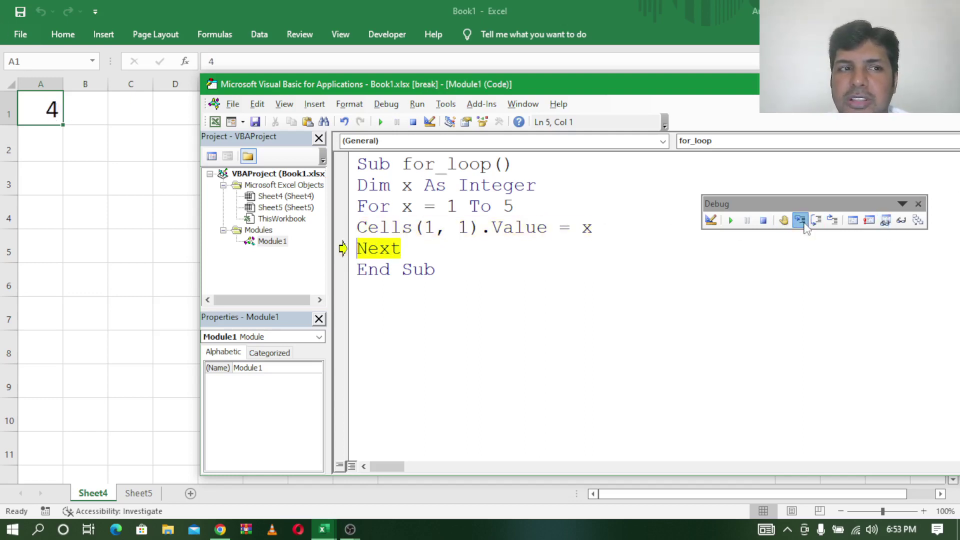
click(800, 220)
click(800, 220)
click(801, 220)
click(805, 223)
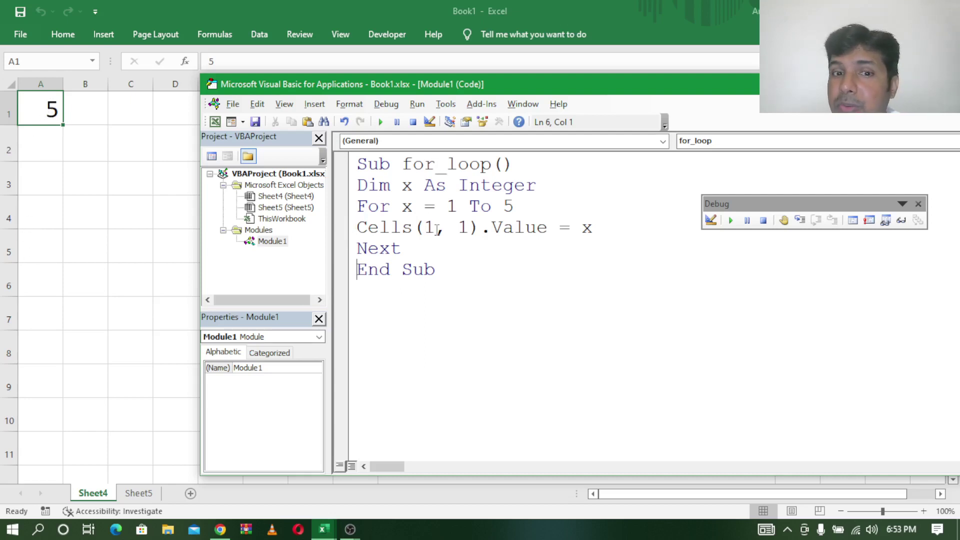
Change the row argument so the line reads Cells(x, 1).Value = x
double_click(587, 229)
click(435, 228)
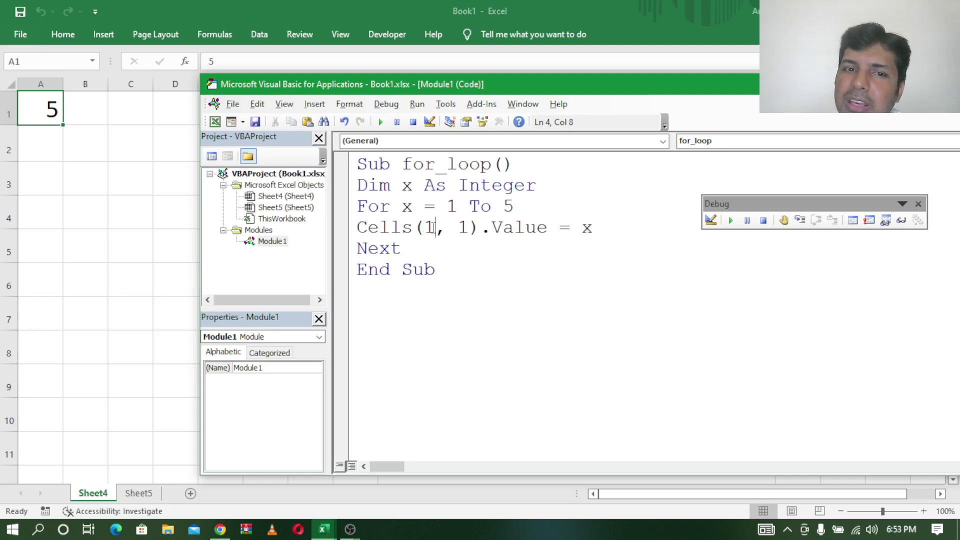
double_click(431, 228)
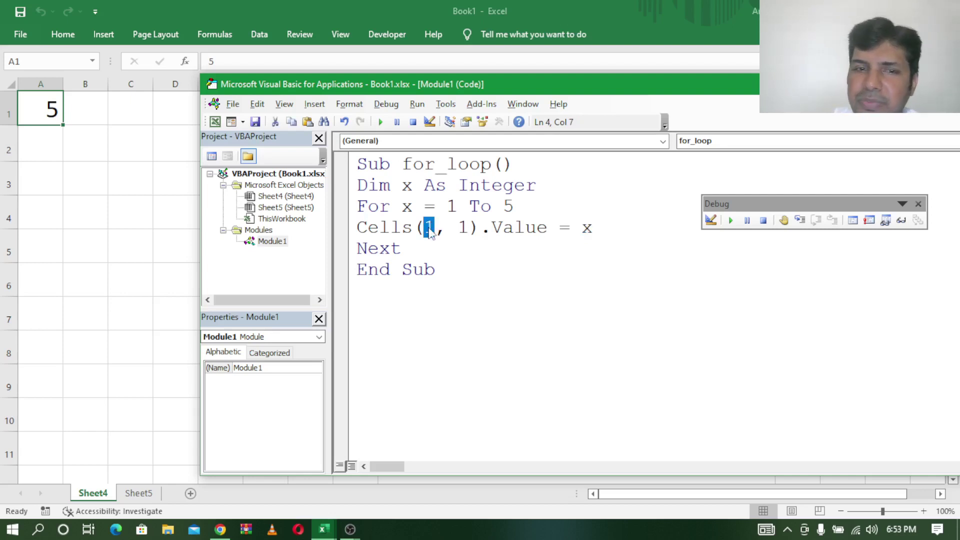
key(BackSpace)
text(x)
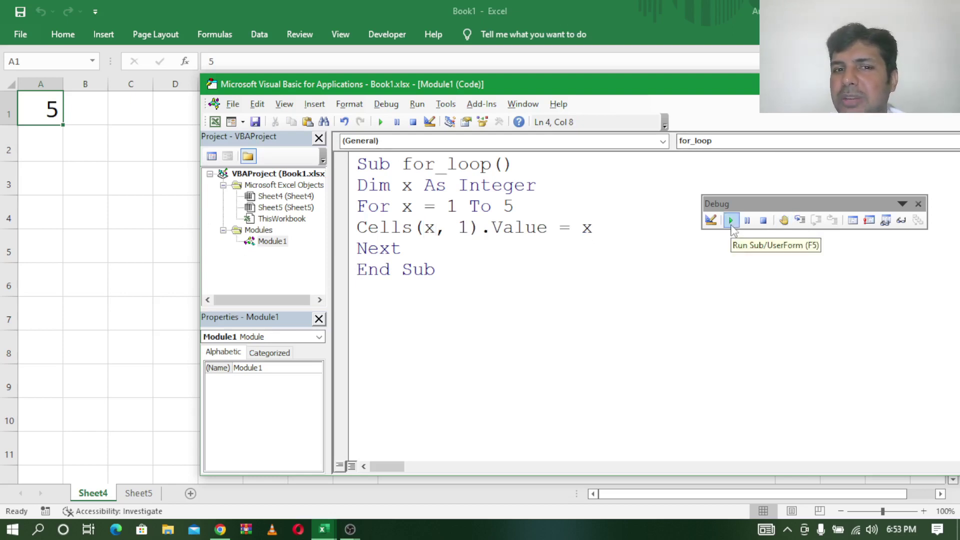
Step through every loop iteration so A1 to A5 fill with 1 to 5
click(804, 224)
click(804, 224)
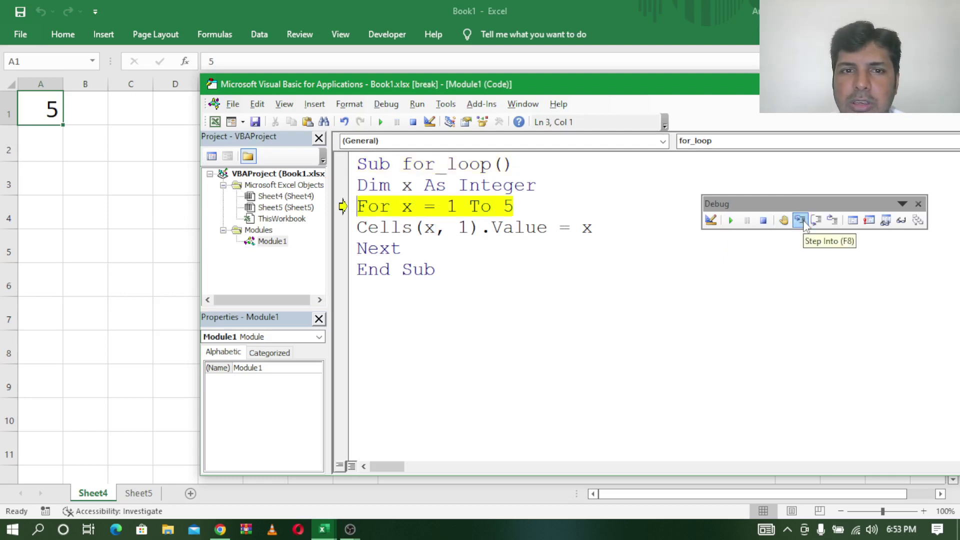
click(804, 224)
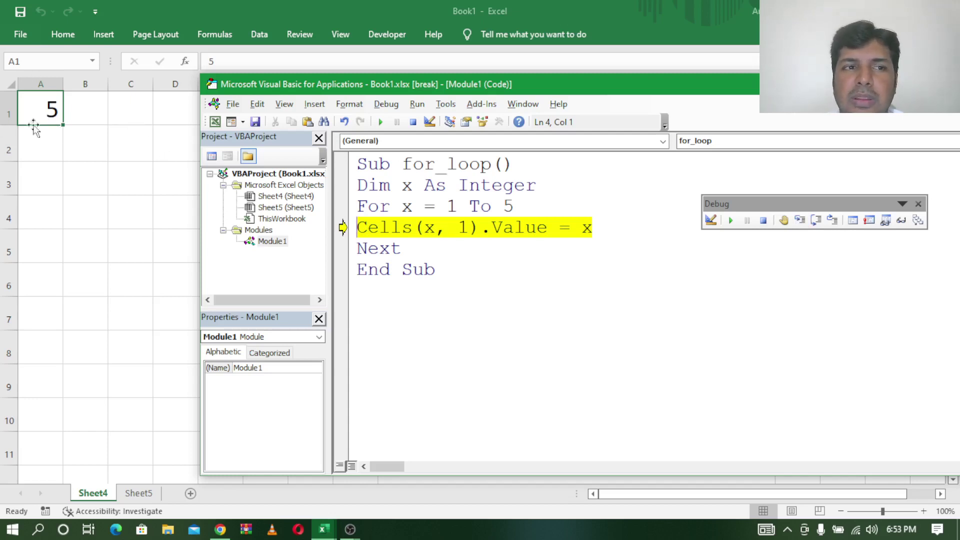
click(800, 221)
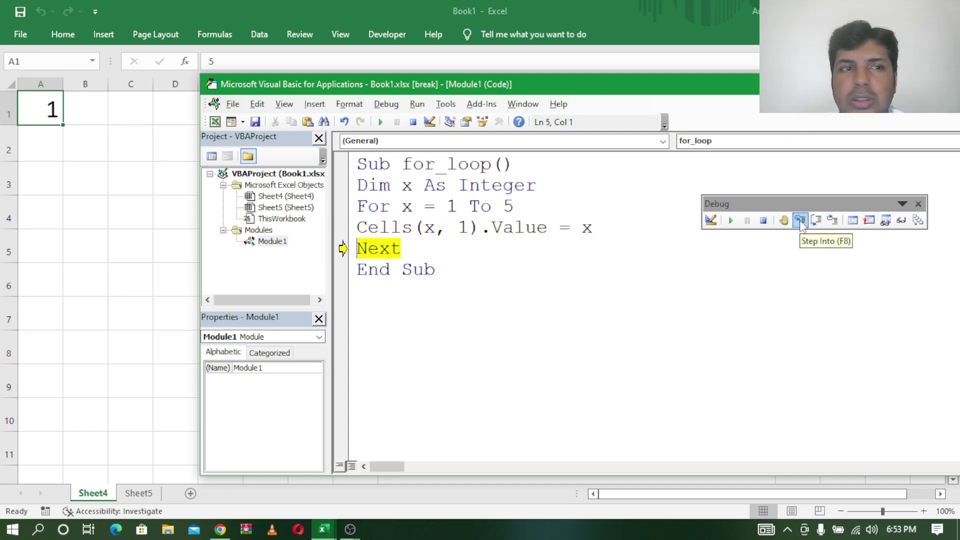
click(799, 220)
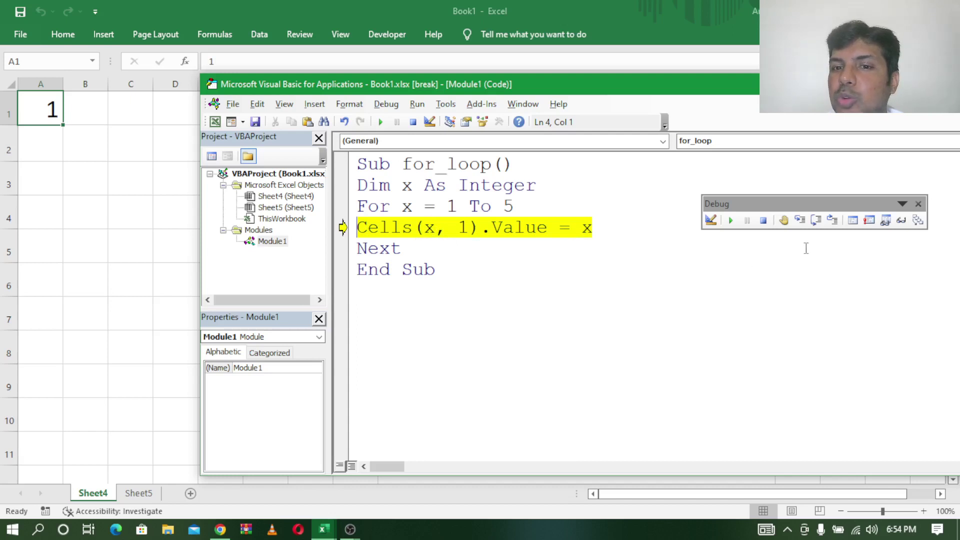
click(799, 221)
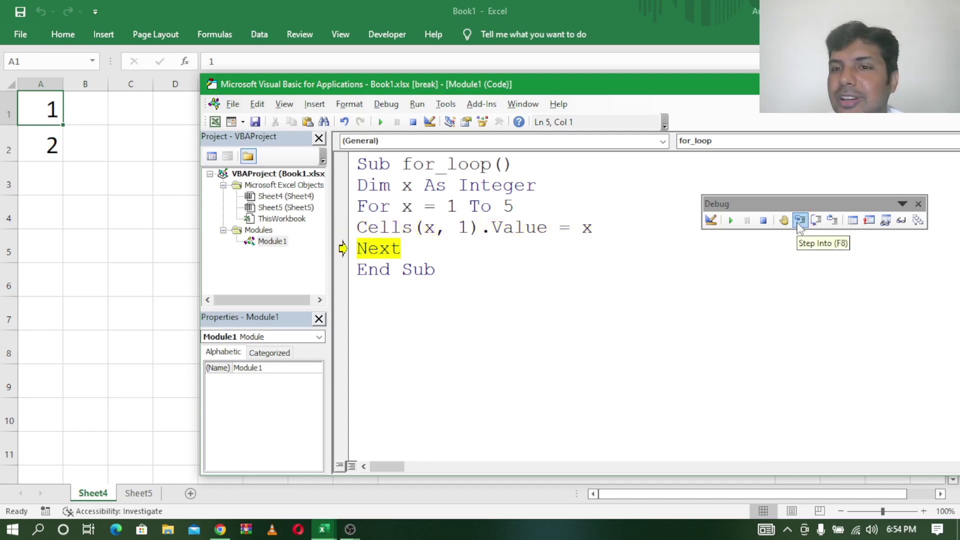
click(799, 221)
click(800, 221)
click(800, 221)
click(800, 221)
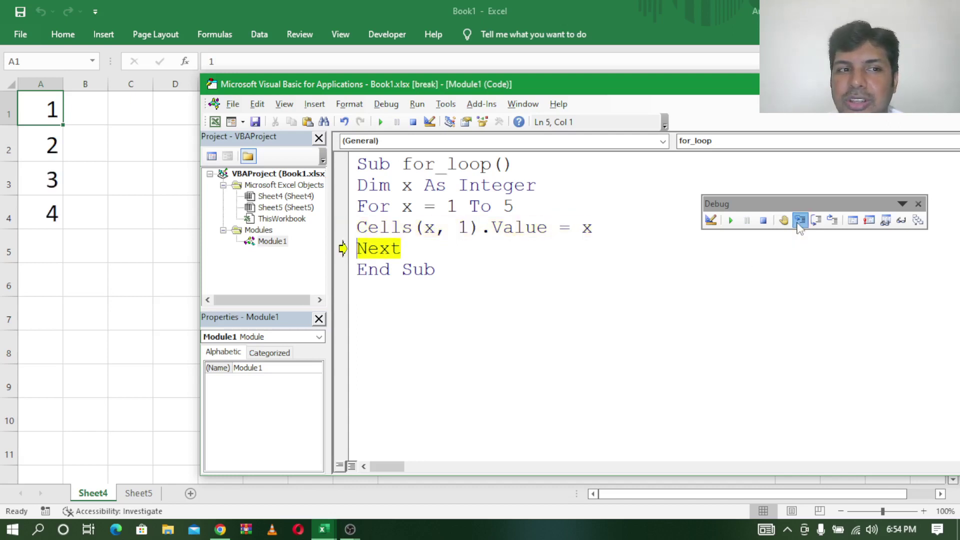
click(800, 221)
click(799, 221)
click(800, 221)
click(800, 221)
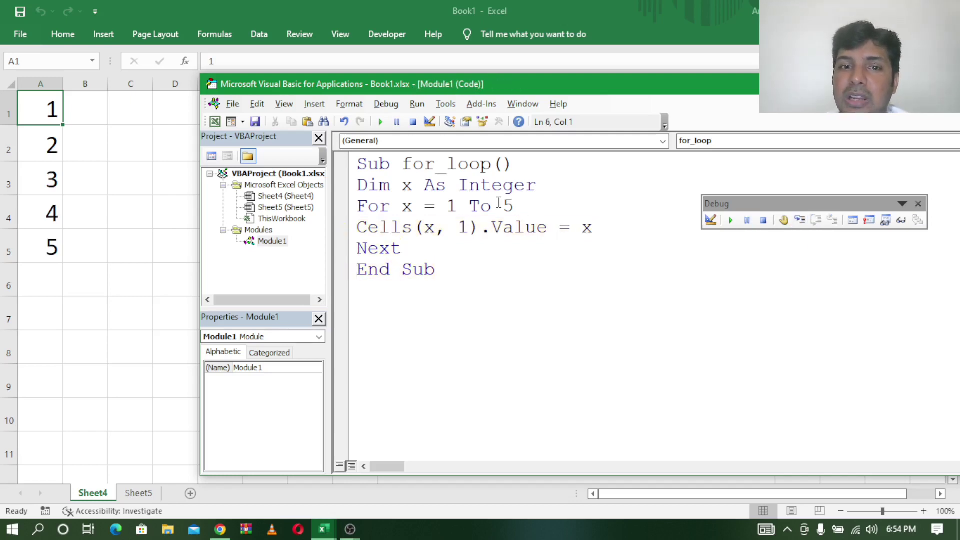
Raise the loop limit to For x = 1 To 10 and run for_loop to fill A1:A10
click(516, 206)
drag(515, 206, 503, 206)
key(BackSpace)
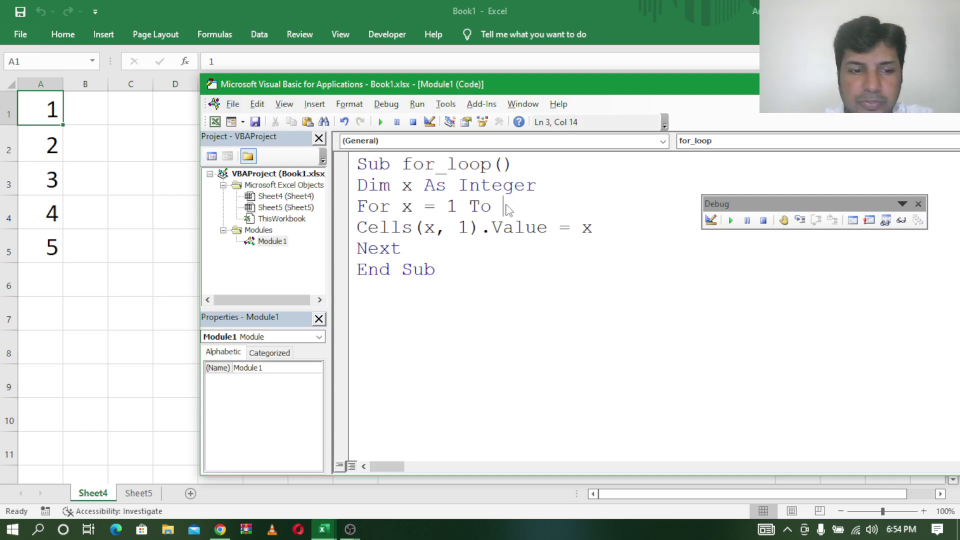
text(10)
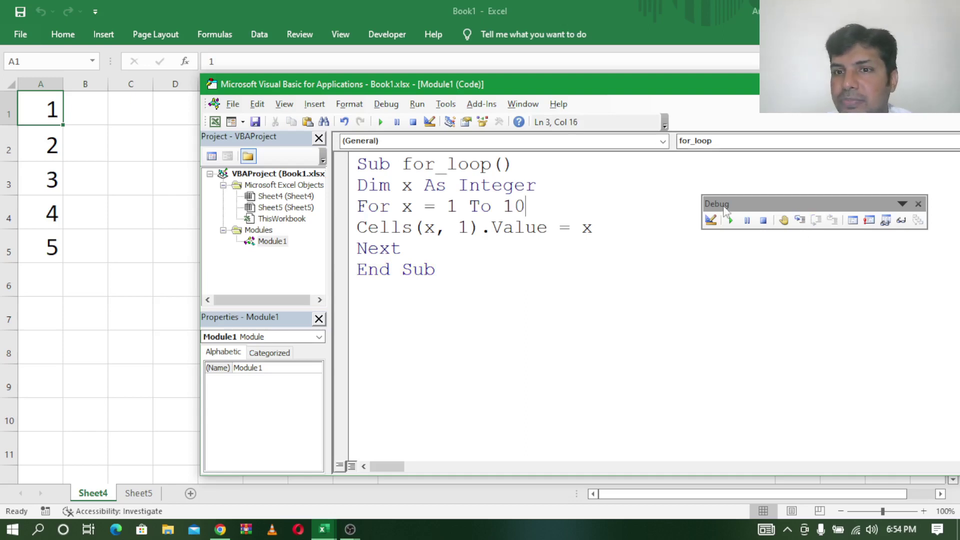
click(732, 221)
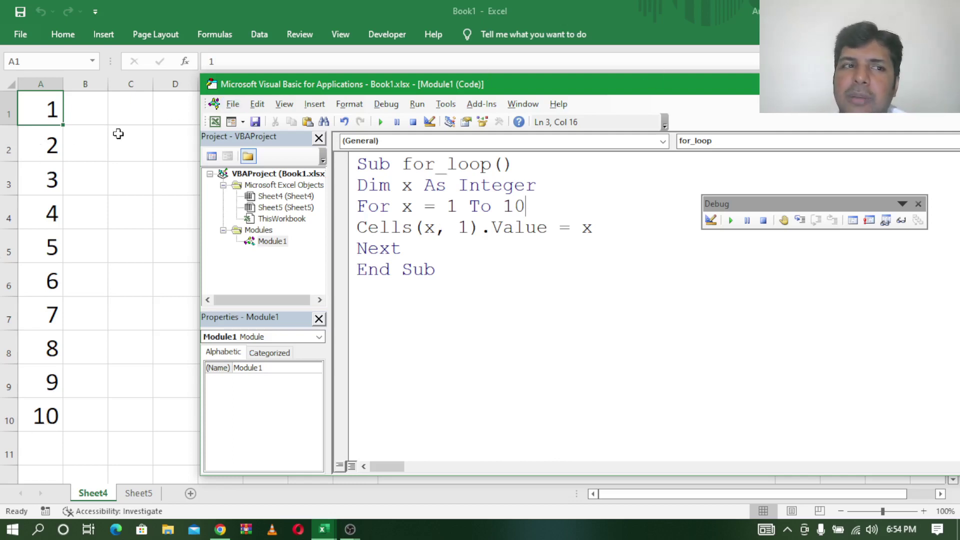
Rewrite the line as Cells(1, x).Value = x and run it, filling A1:J1 with 1 to 10
double_click(430, 227)
key(Delete)
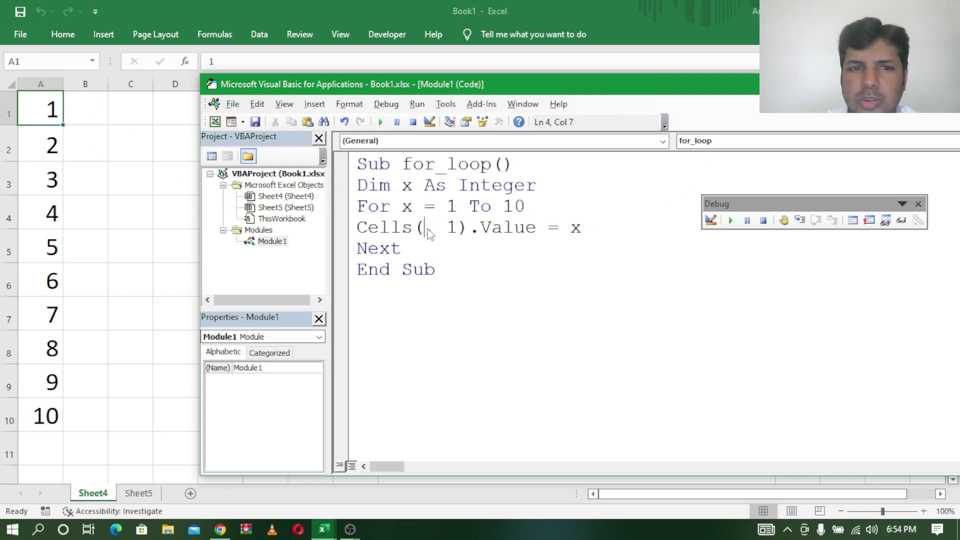
text(1)
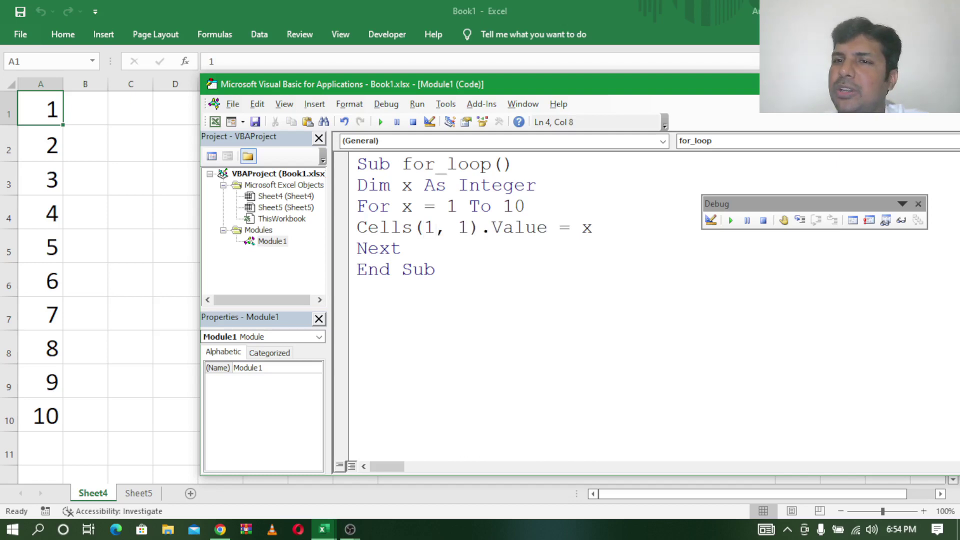
double_click(468, 227)
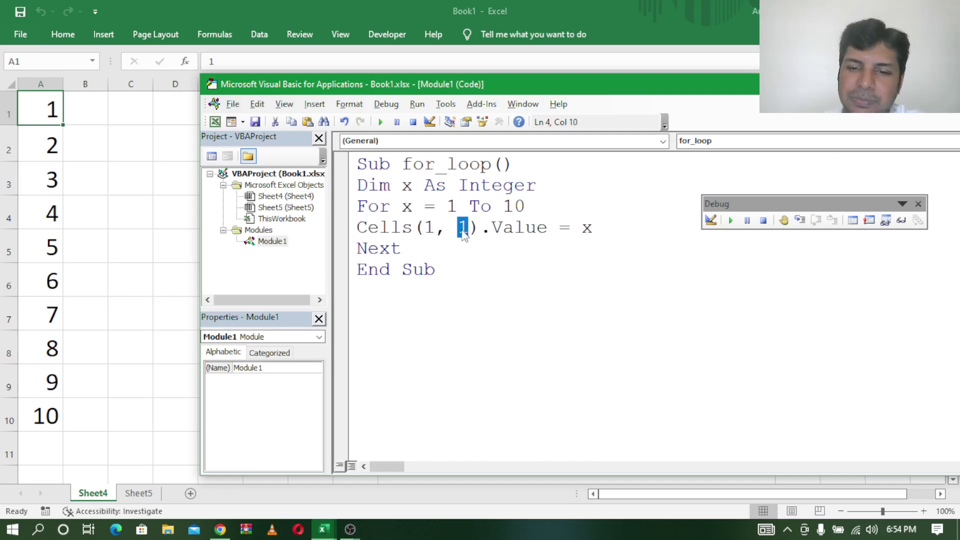
key(Delete)
text(x)
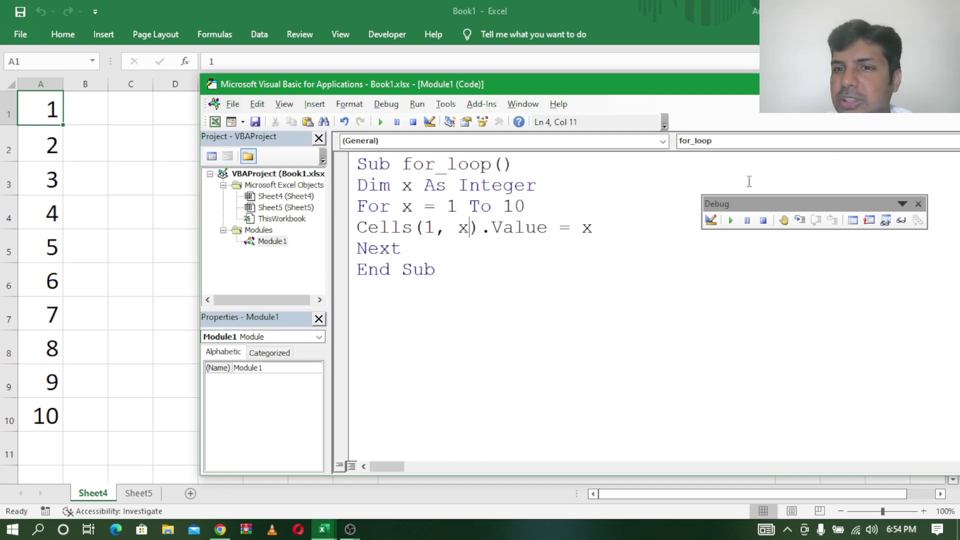
click(730, 220)
drag(627, 91, 649, 212)
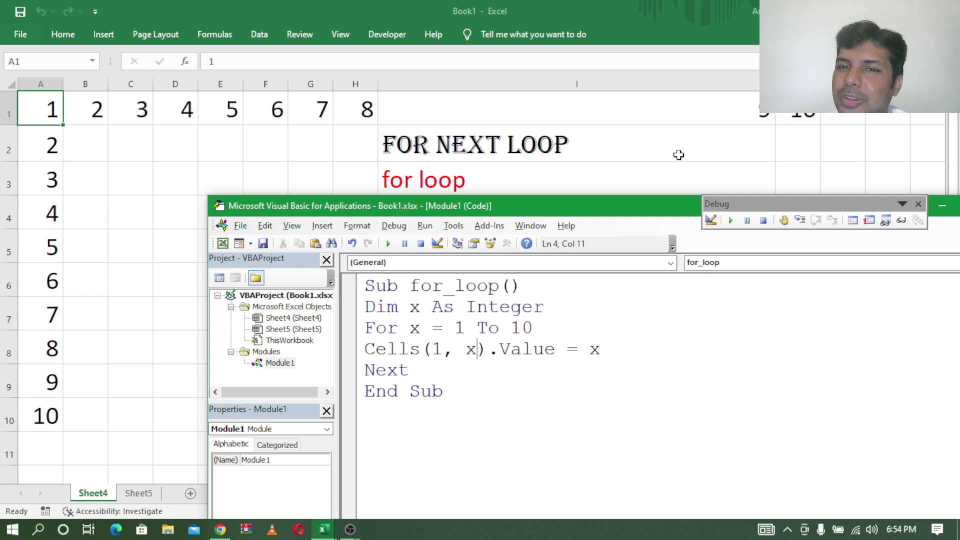
Clear 2 through 10 from B1:J1, leaving 1 in A1, and bring the code editor back
key(alt+F11)
drag(88, 110, 526, 104)
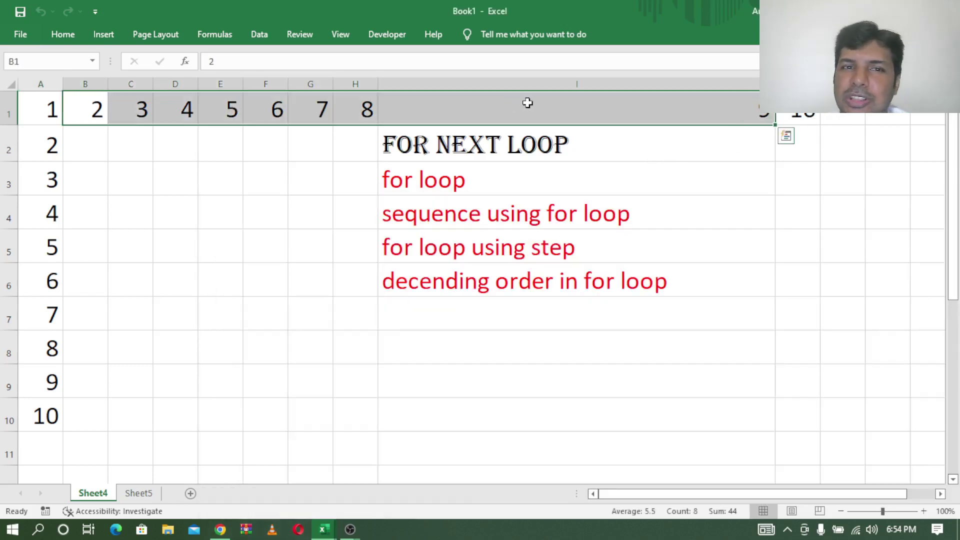
drag(109, 108, 735, 124)
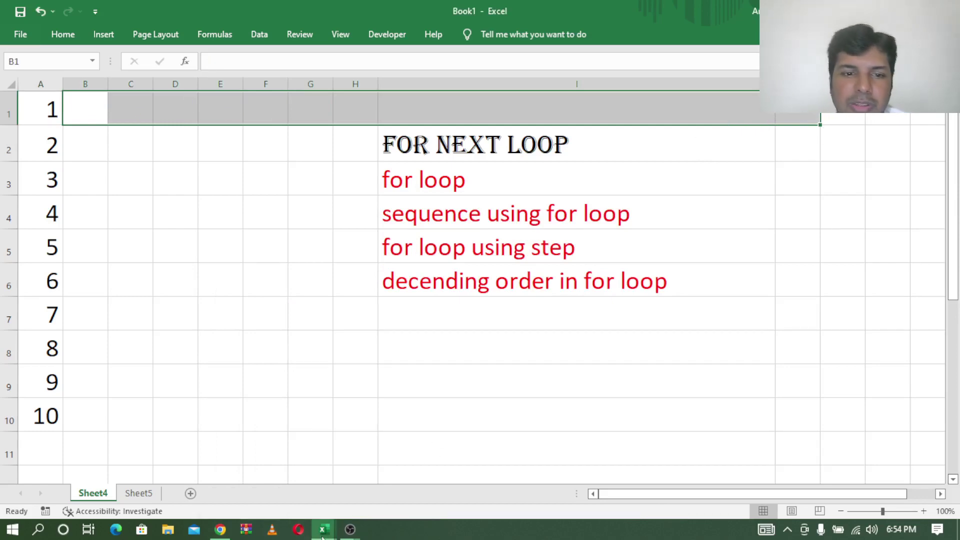
click(385, 463)
drag(518, 206, 521, 48)
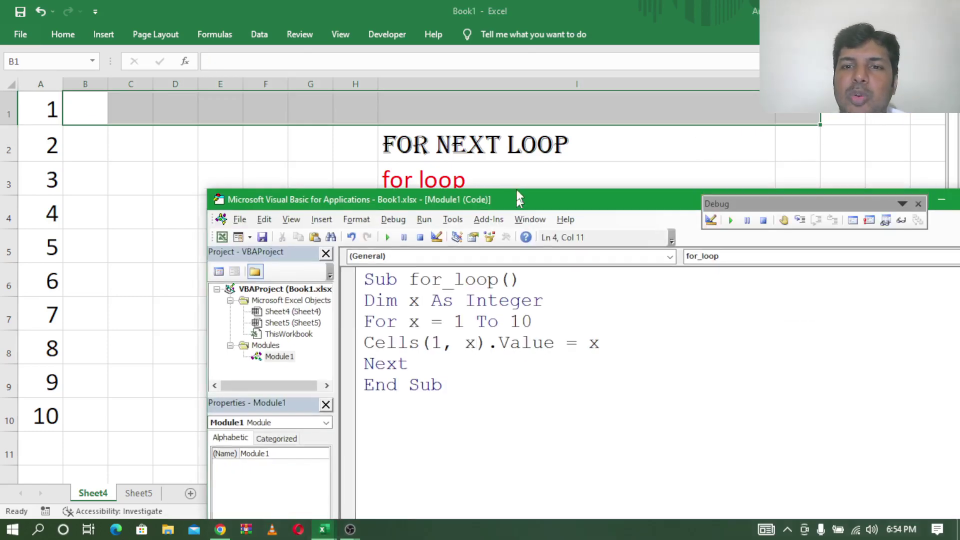
click(143, 212)
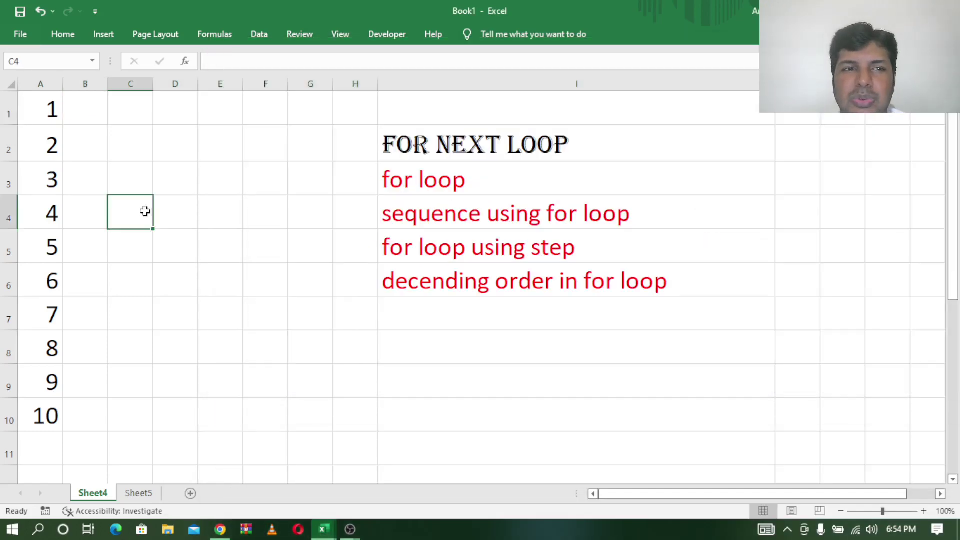
mouse_move(322, 530)
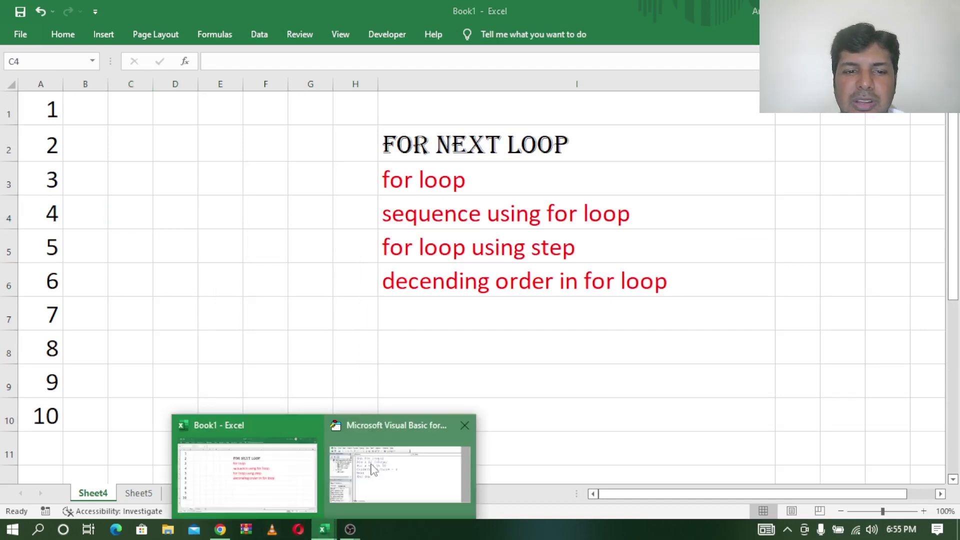
click(379, 447)
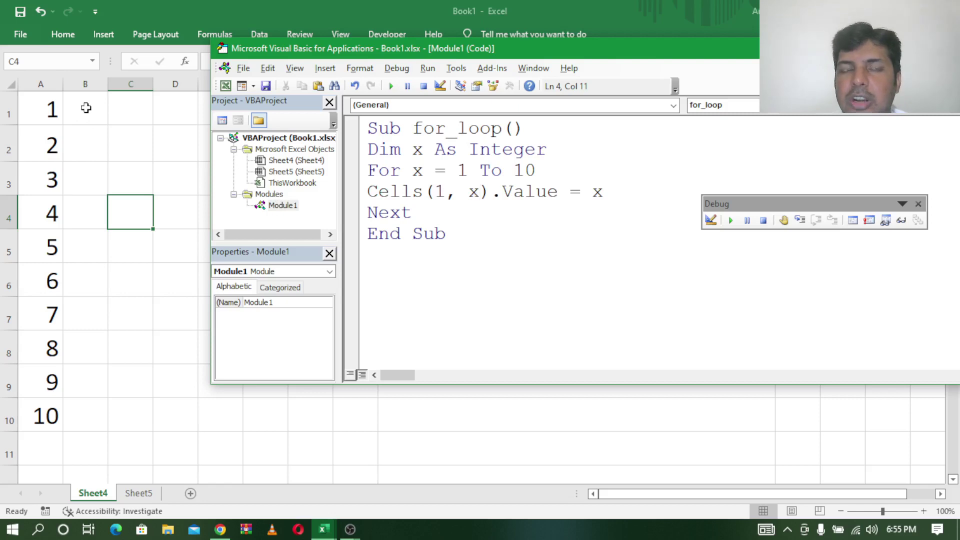
Change Cells(1, x) to Cells(x, 2) and make the loop For x = 1 To 10 step 2
click(441, 191)
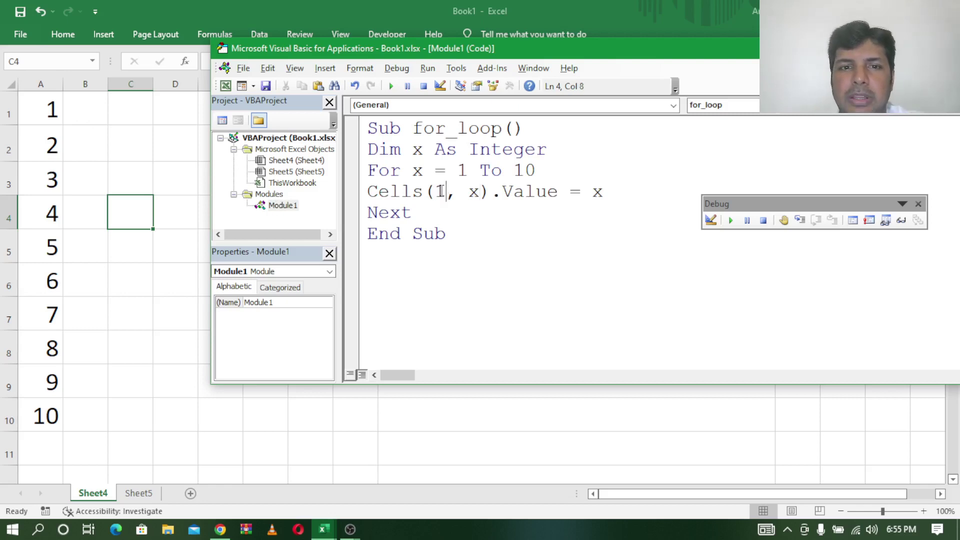
key(BackSpace)
text(x)
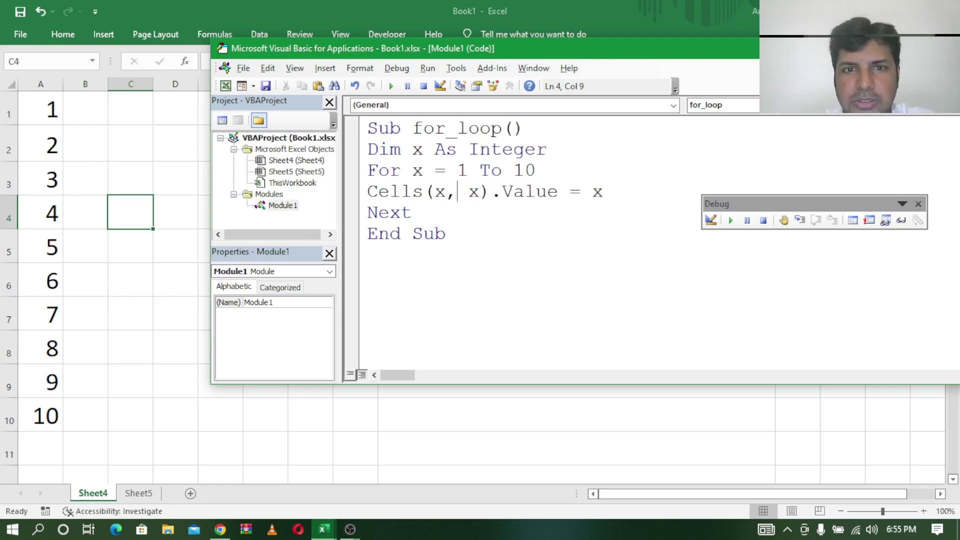
click(469, 191)
key(BackSpace)
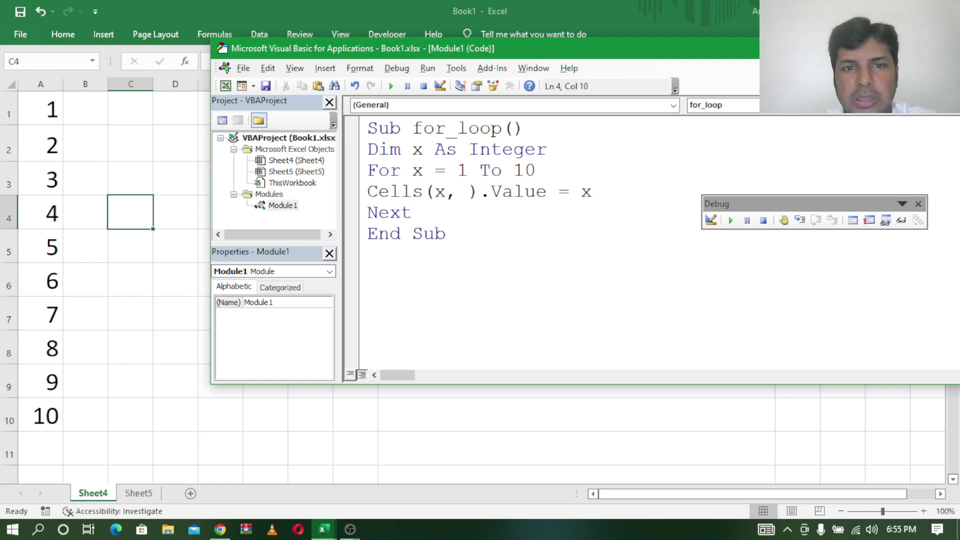
text(2)
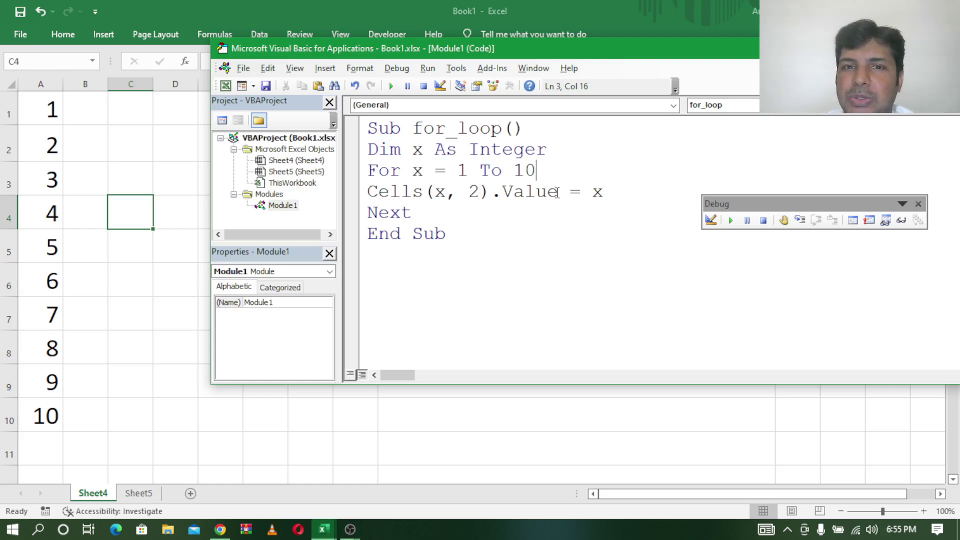
text(step)
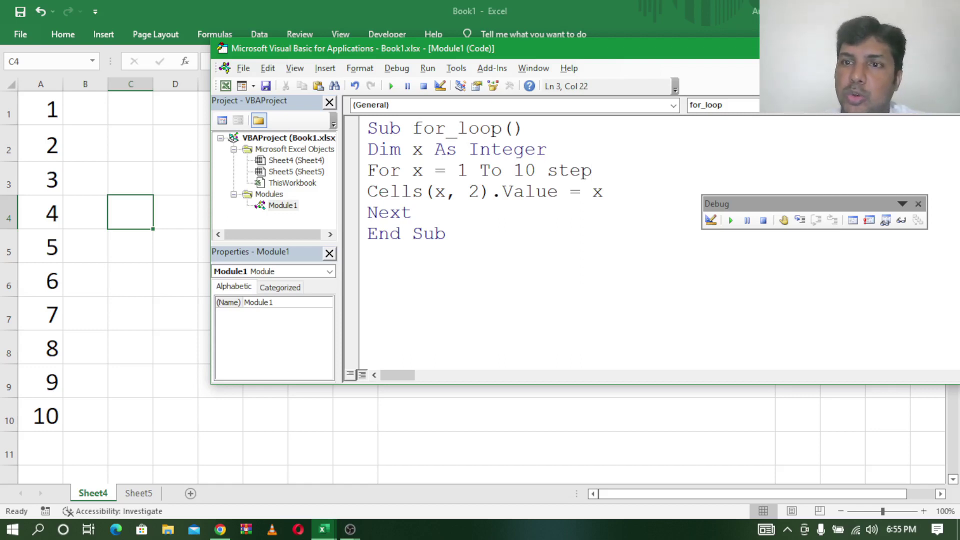
text(2)
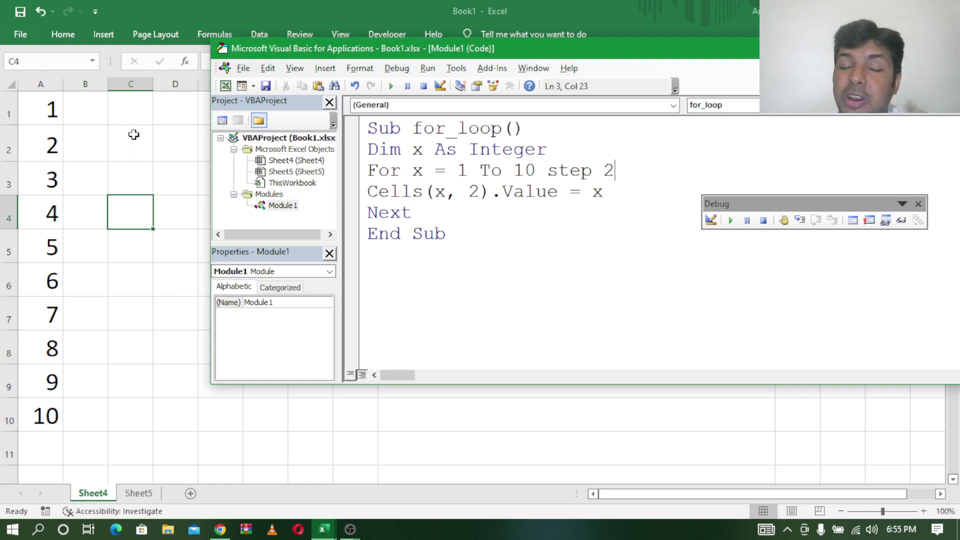
Step Into the macro repeatedly, writing 1, 3, 5, 7 and 9 into B1, B3, B5, B7 and B9
click(801, 222)
click(802, 222)
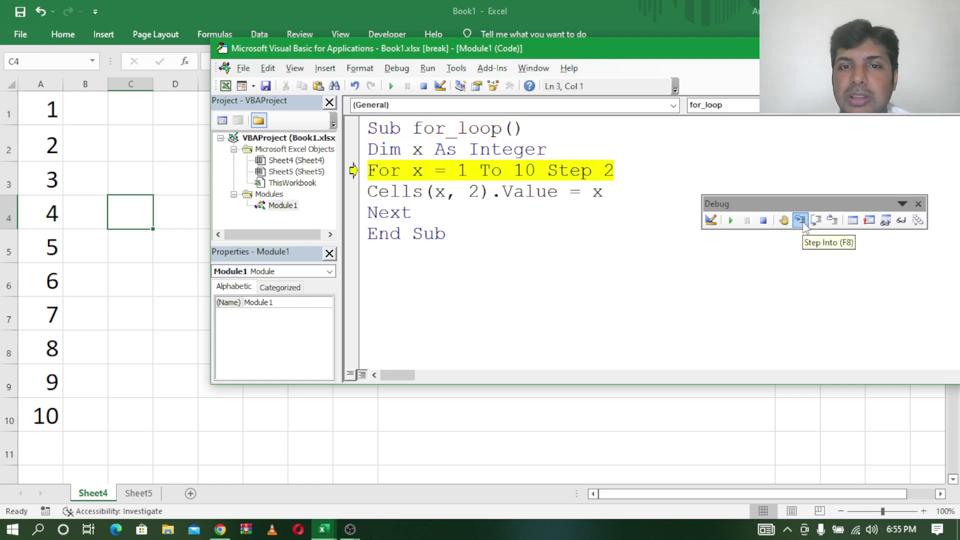
click(802, 222)
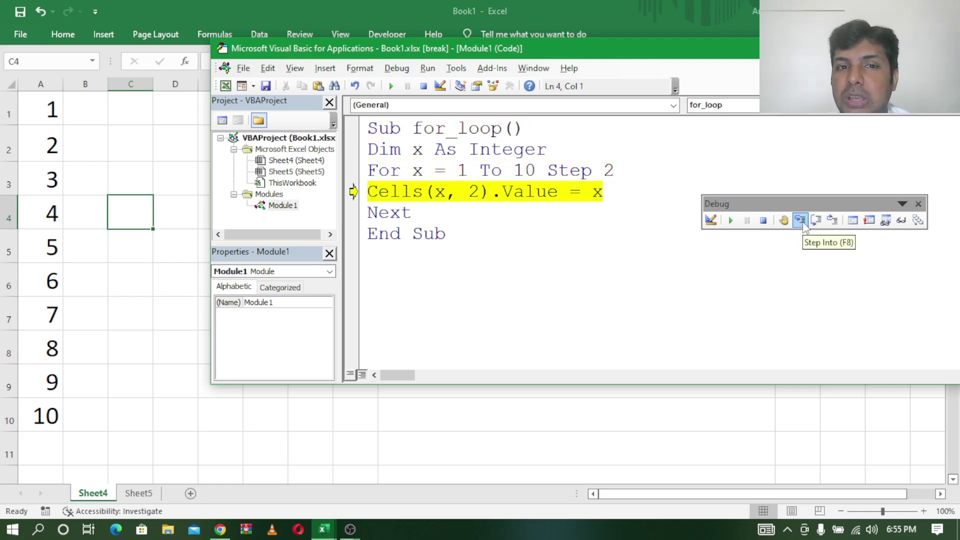
click(801, 221)
click(801, 221)
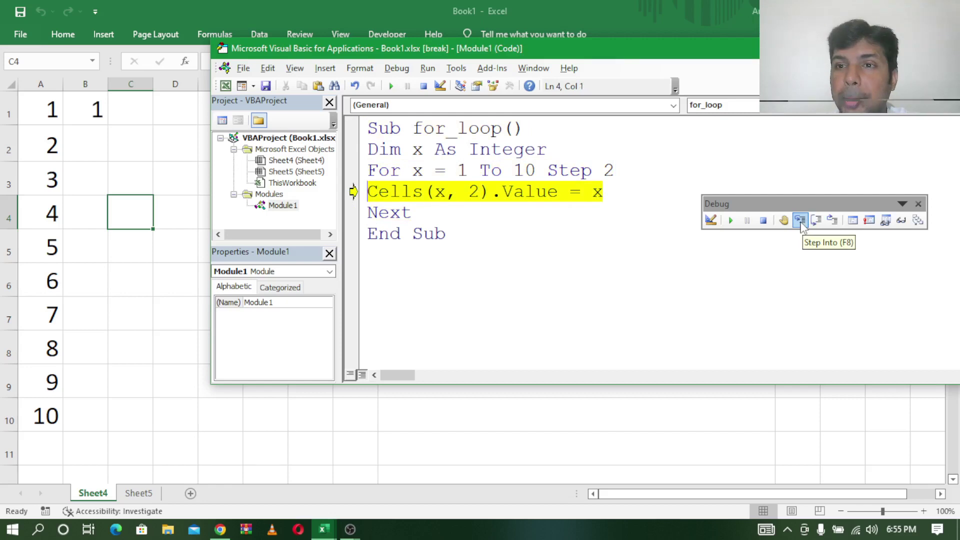
click(801, 221)
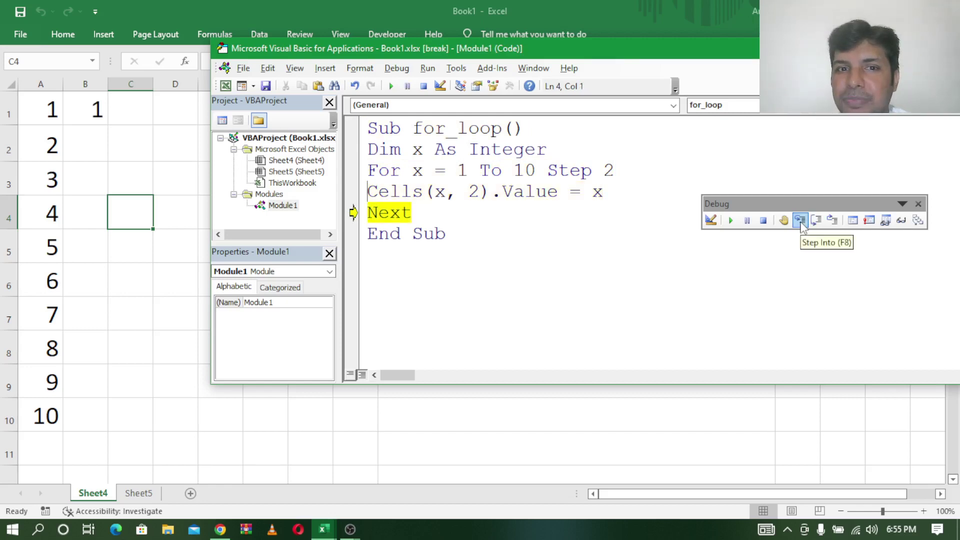
click(801, 221)
click(801, 221)
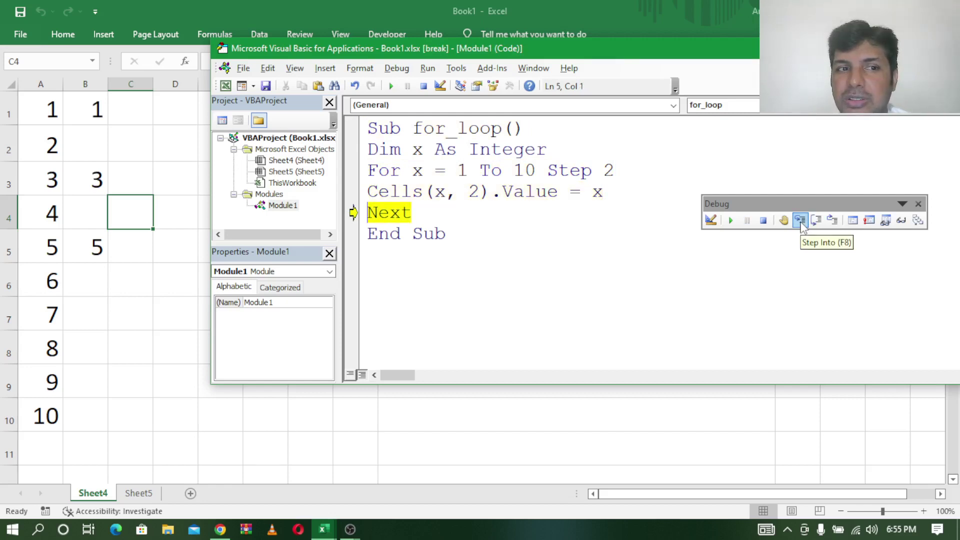
click(801, 221)
click(801, 221)
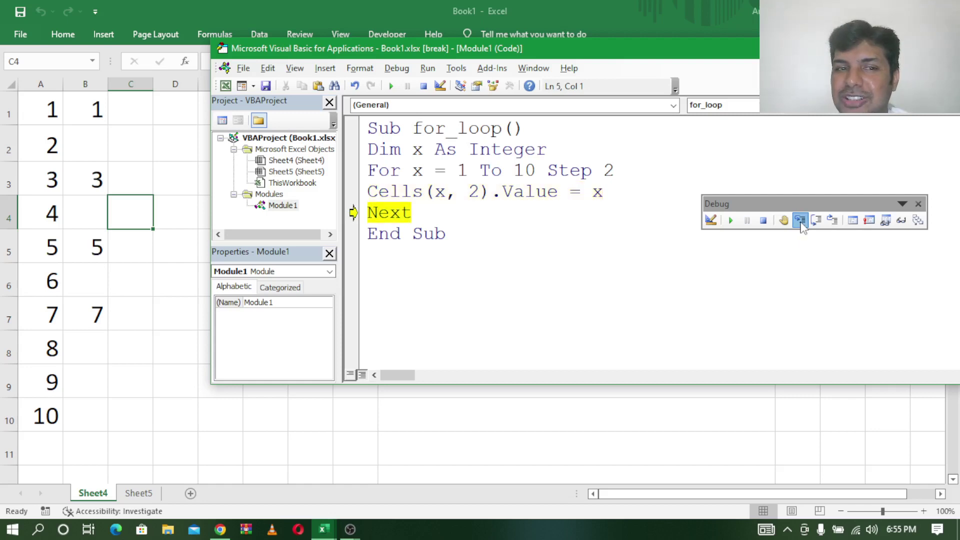
click(801, 221)
click(801, 221)
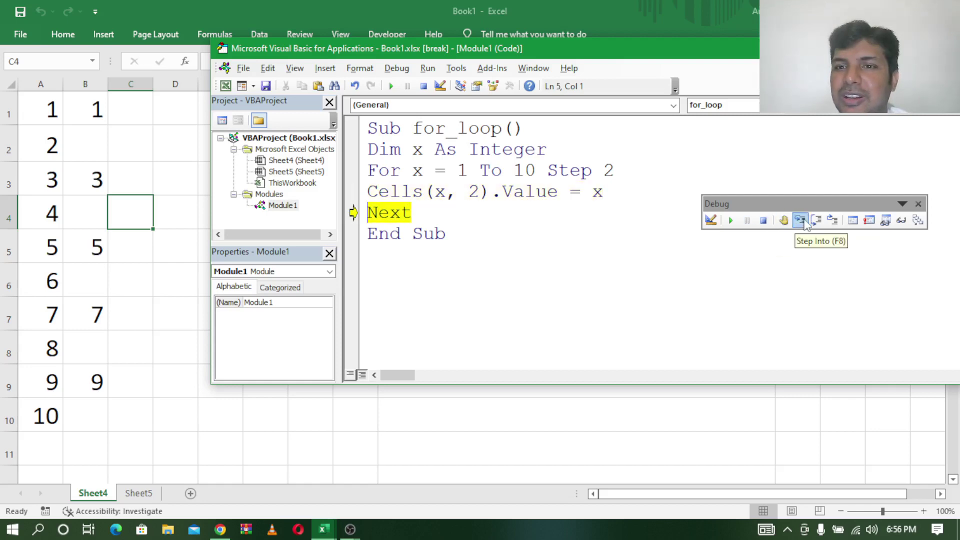
click(801, 221)
click(801, 221)
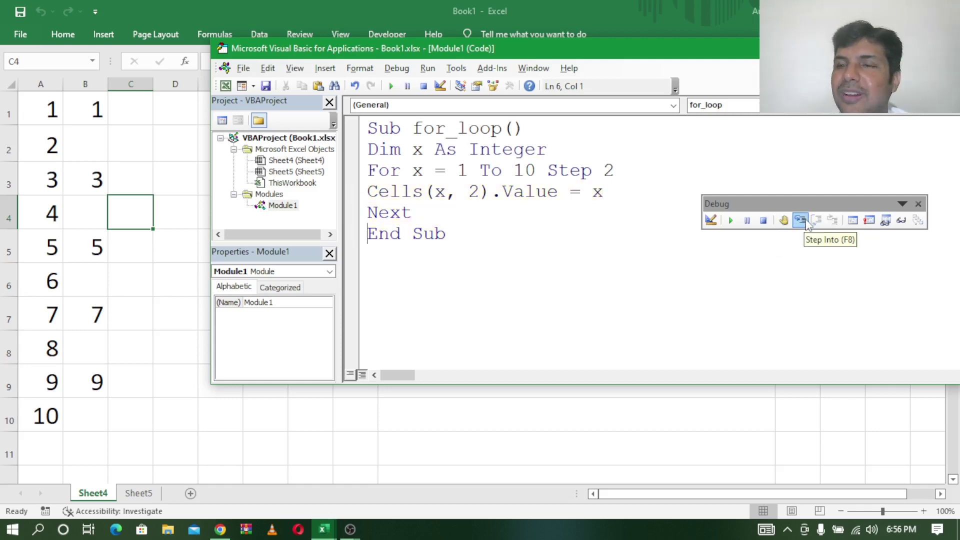
Change the loop's start value so it reads For x = 2 To 10 Step 2
click(469, 171)
key(BackSpace)
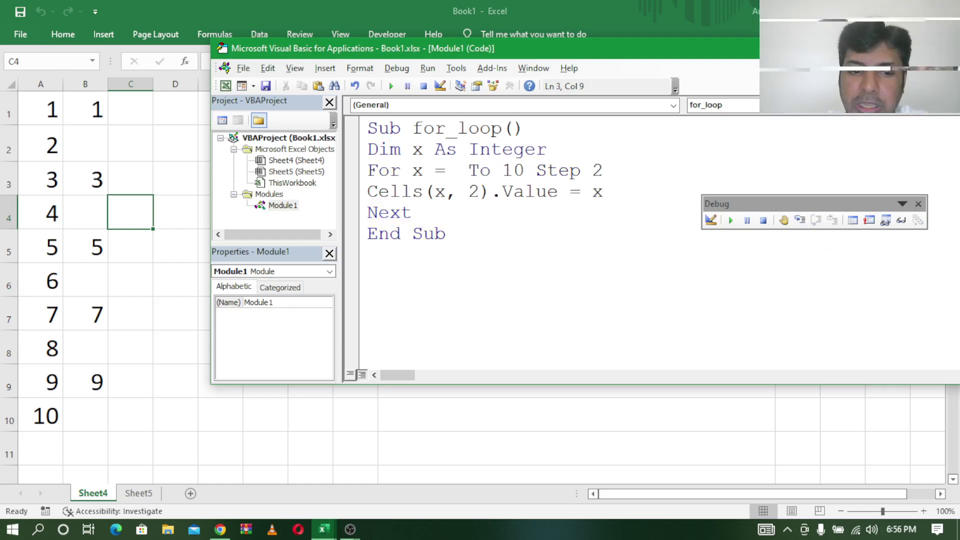
text(2)
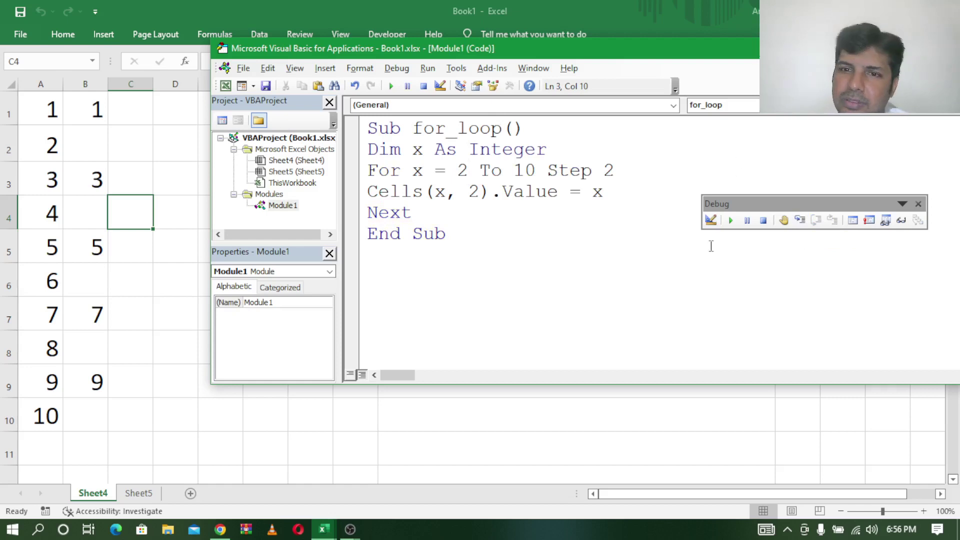
Step through the macro until 2 is written into B2, then reset it
click(801, 220)
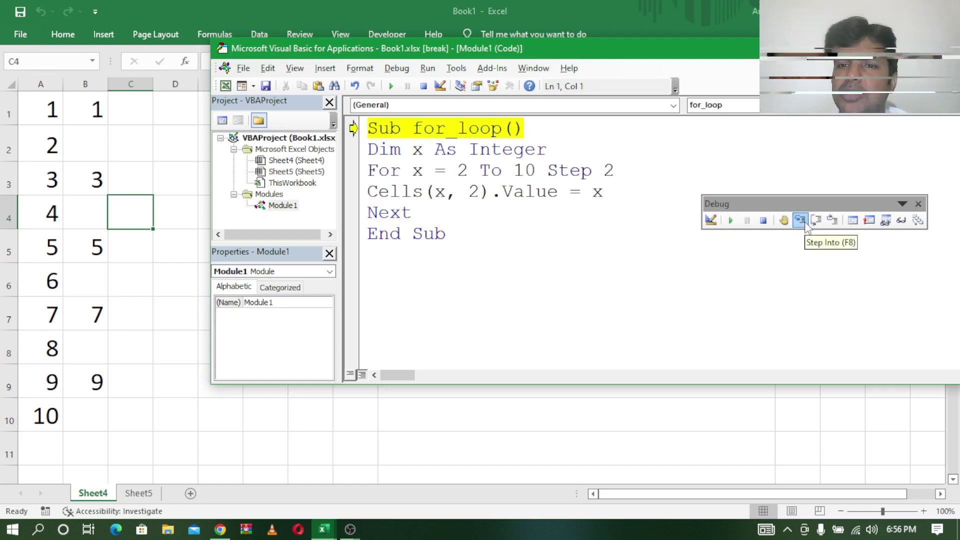
key(F8)
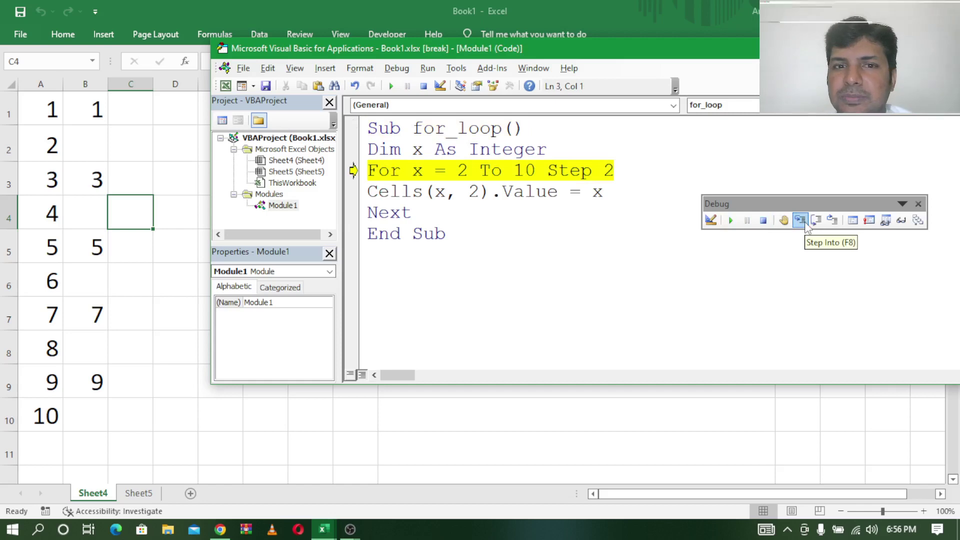
click(806, 225)
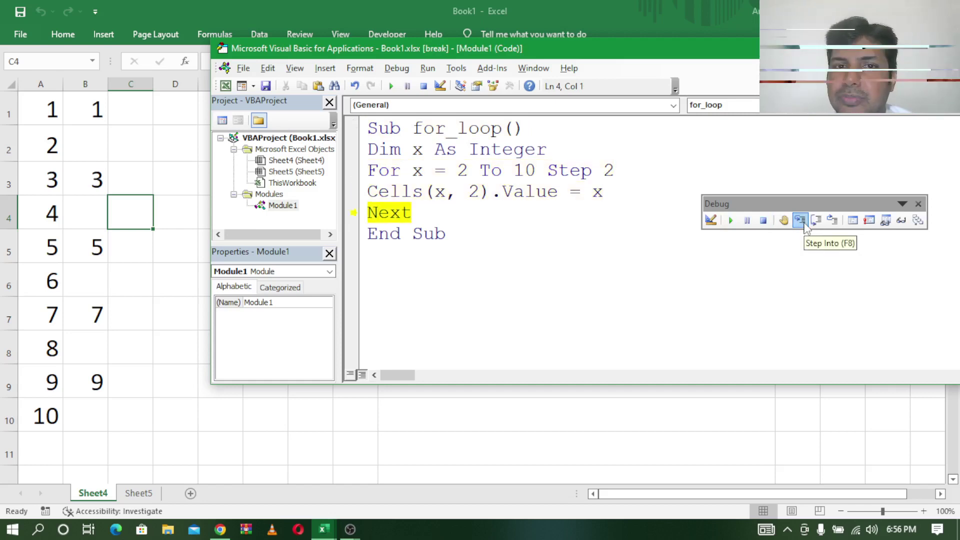
click(806, 227)
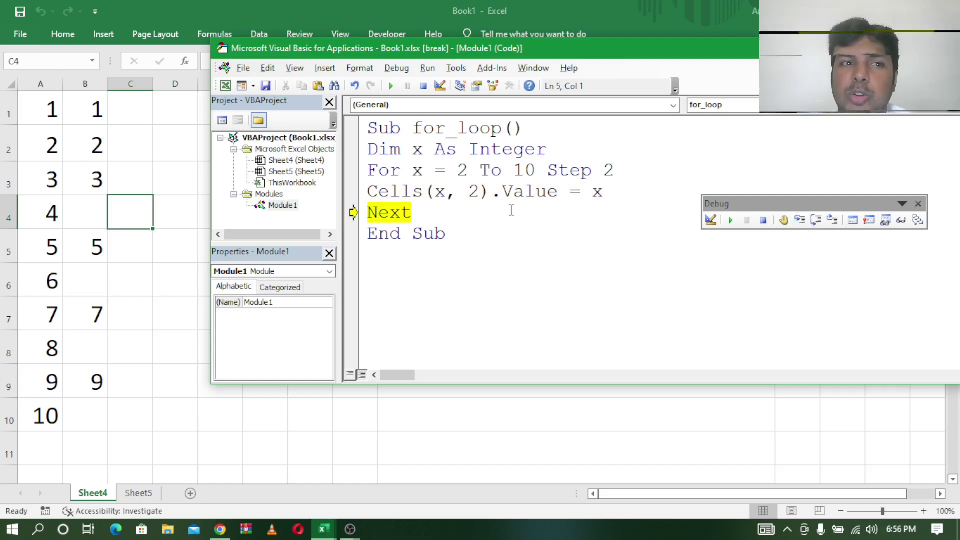
click(763, 220)
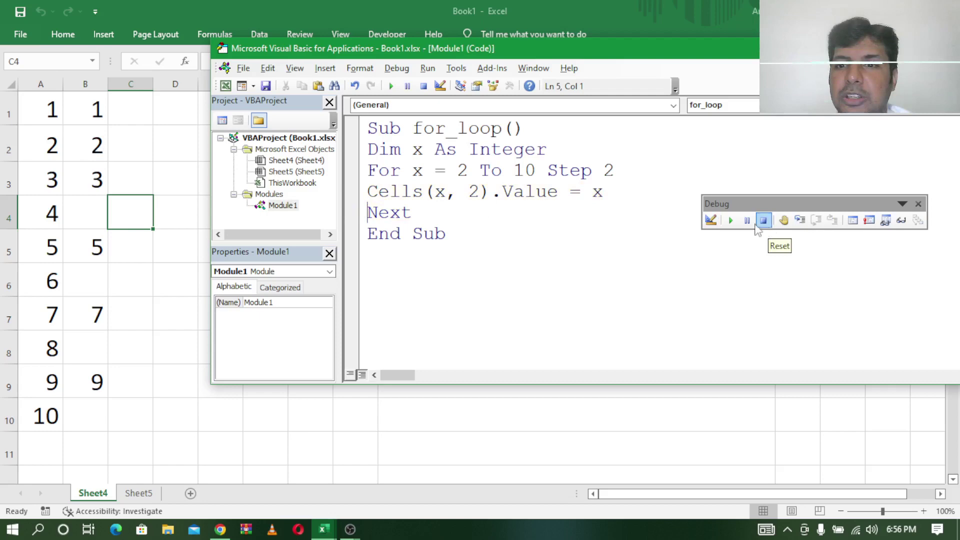
Clear B2 and change the macro to write Cells(x, 3).Value = x
click(97, 149)
key(Delete)
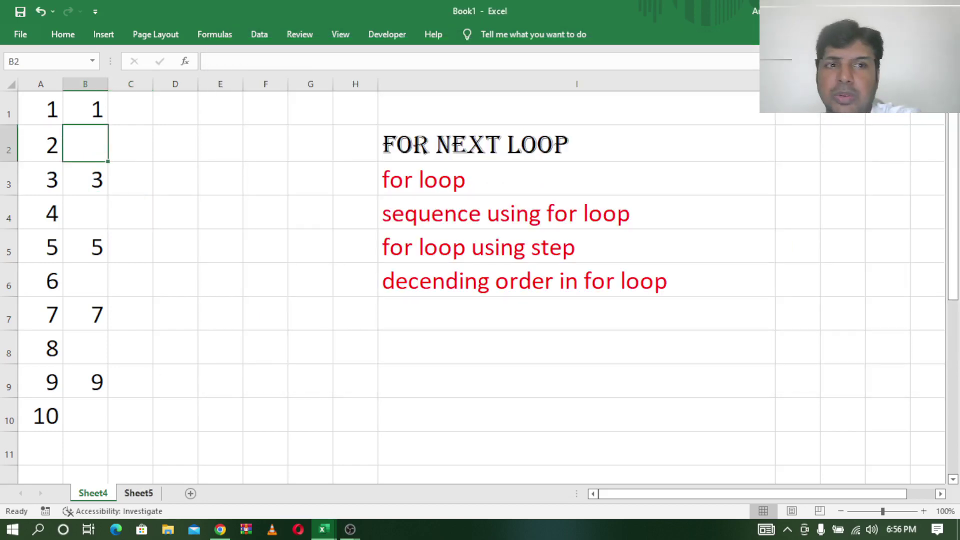
mouse_move(323, 530)
click(353, 475)
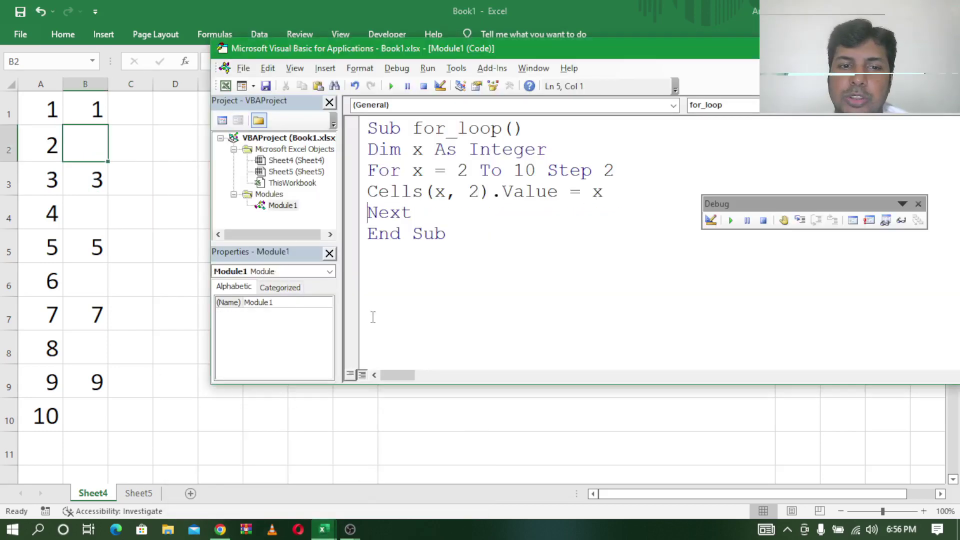
click(478, 192)
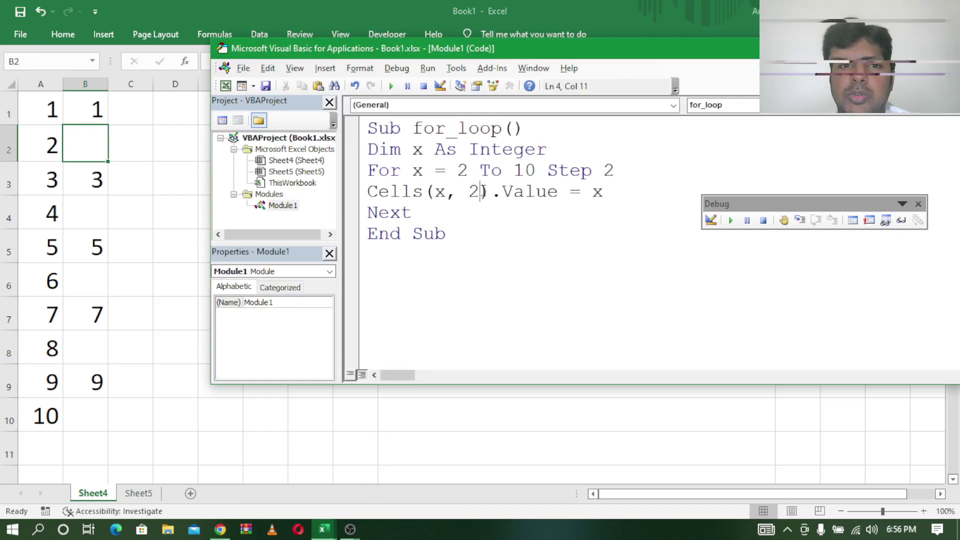
key(BackSpace)
text(3)
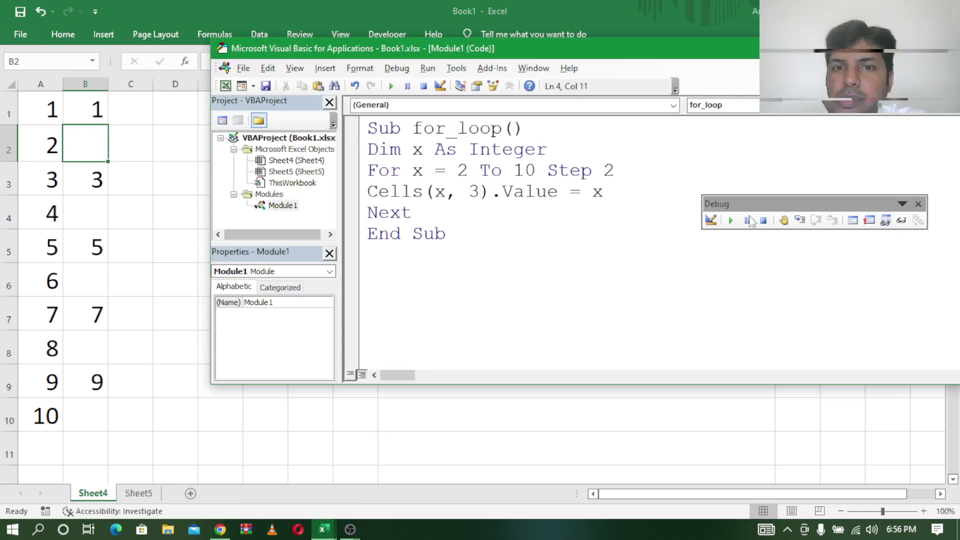
Step through the whole loop, filling C2, C4, C6, C8 and C10 with 2 to 10
click(806, 222)
click(807, 221)
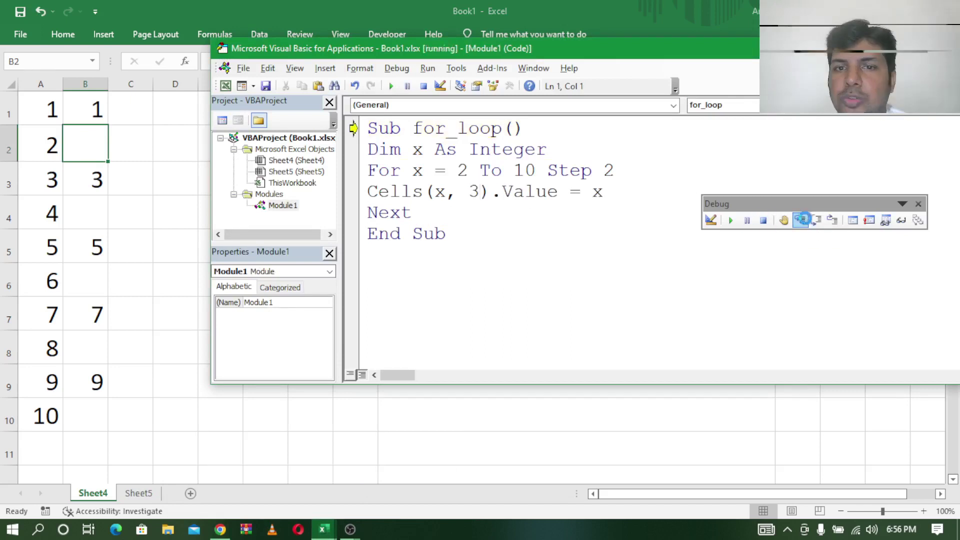
click(807, 221)
double_click(807, 222)
double_click(807, 221)
click(807, 222)
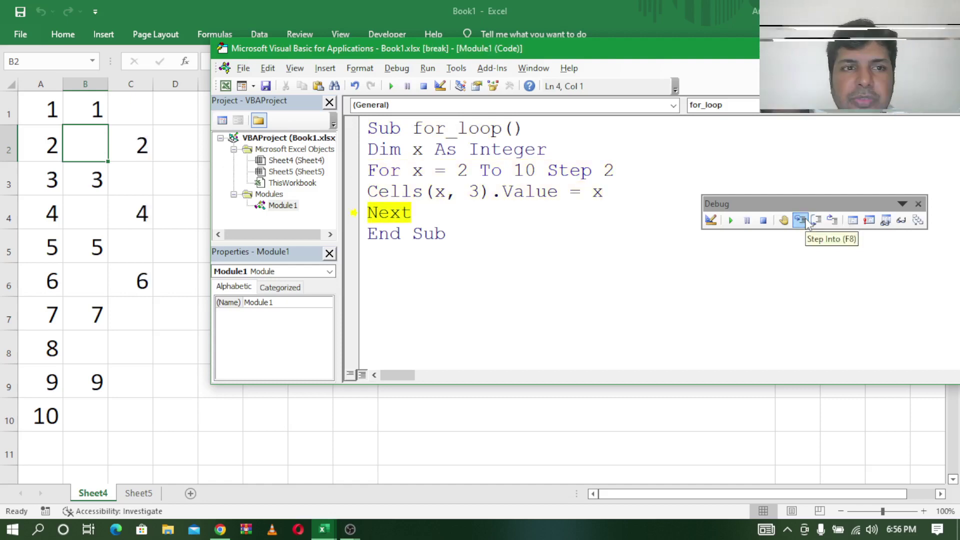
triple_click(806, 222)
click(807, 222)
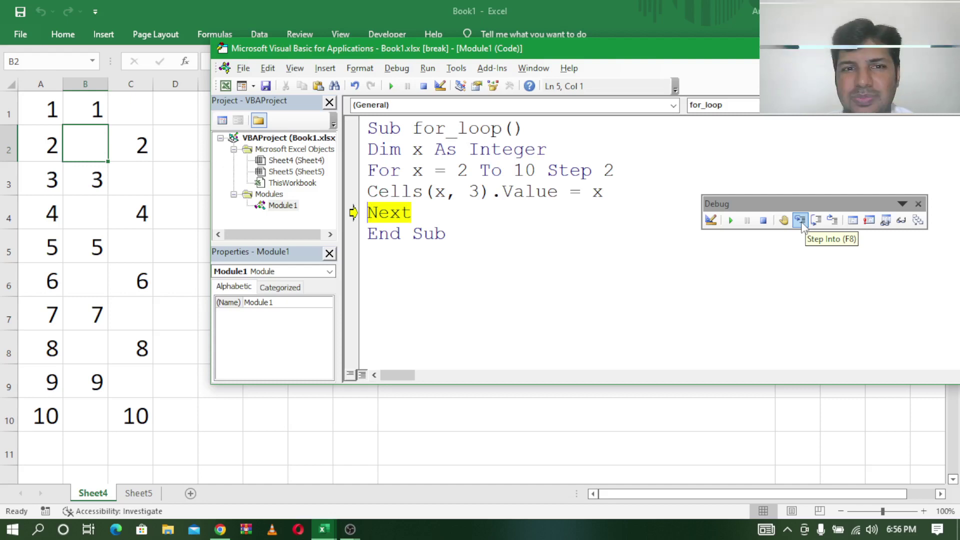
click(802, 223)
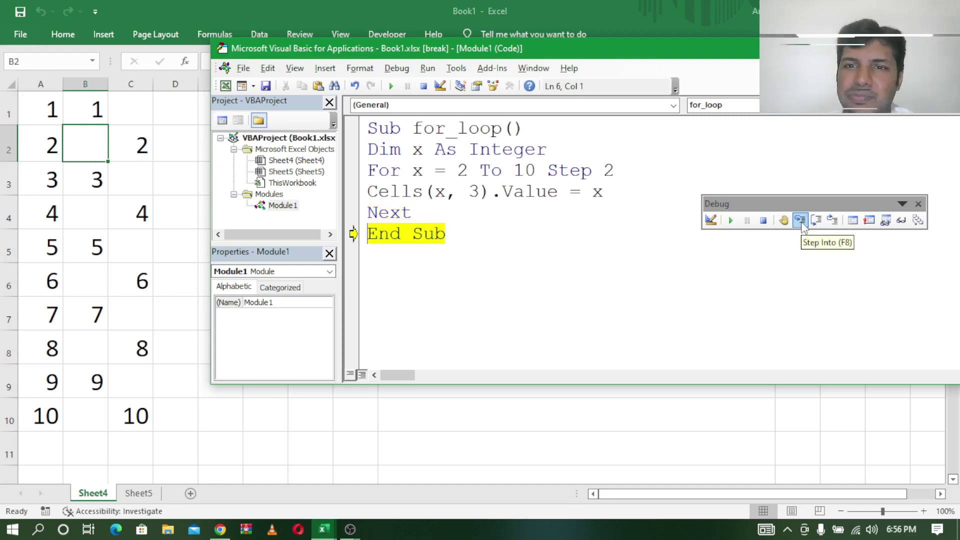
click(802, 223)
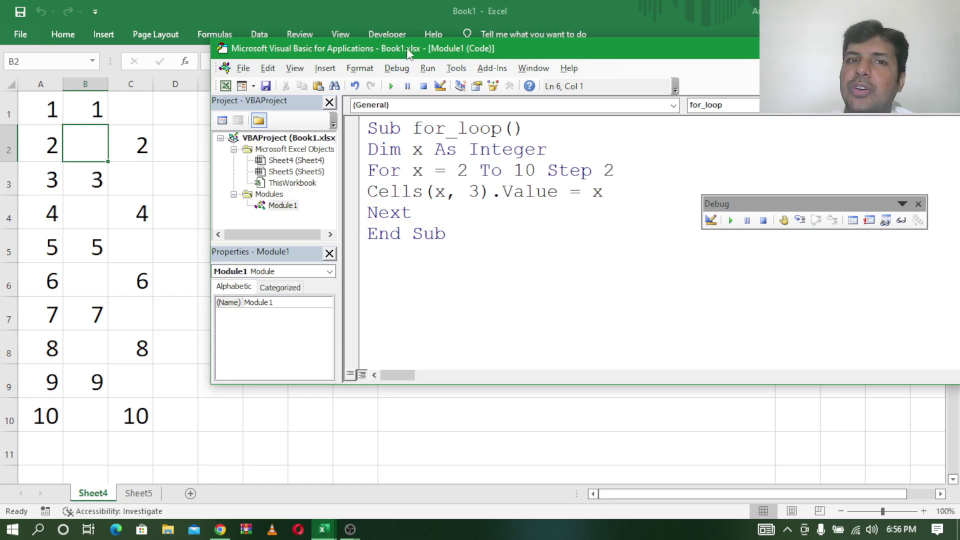
Change the column number so the line reads Cells(x, 4).Value = x
drag(412, 52, 518, 55)
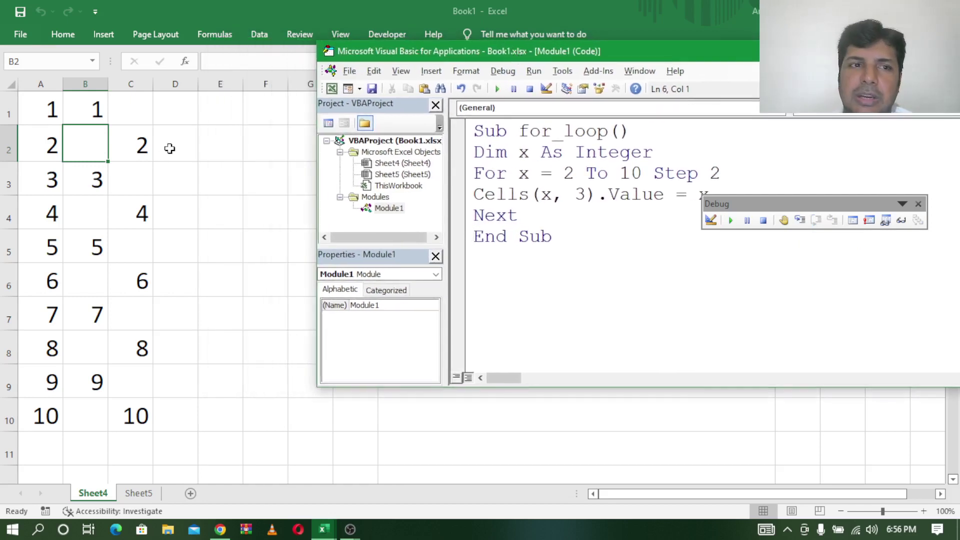
click(586, 194)
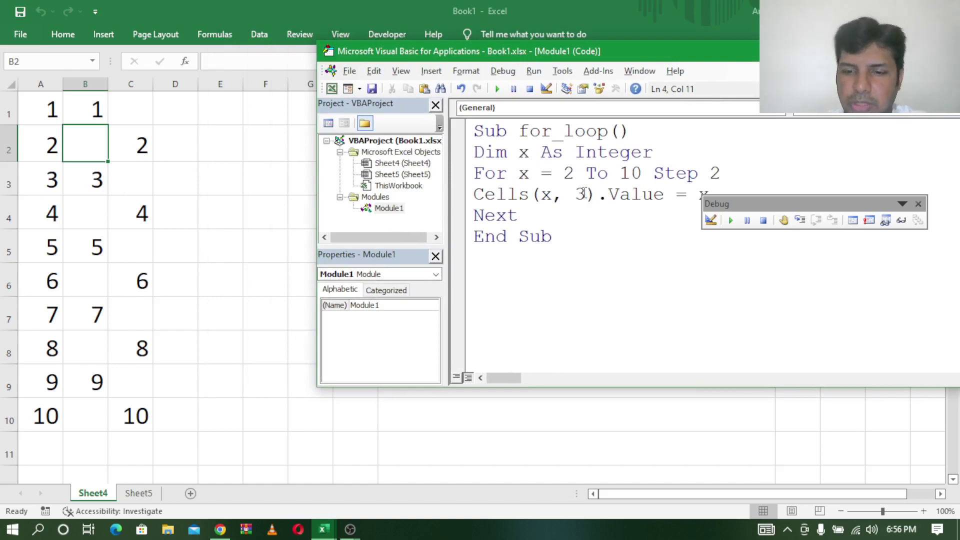
key(BackSpace)
text(4)
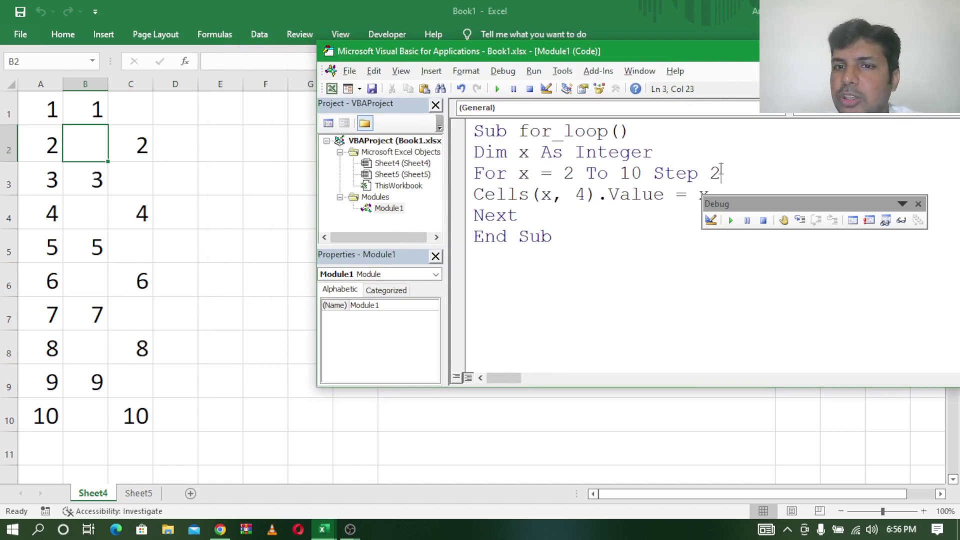
Rewrite the loop line as For x = 10 to 1 Step -1
key(shift+Left)
key(BackSpace)
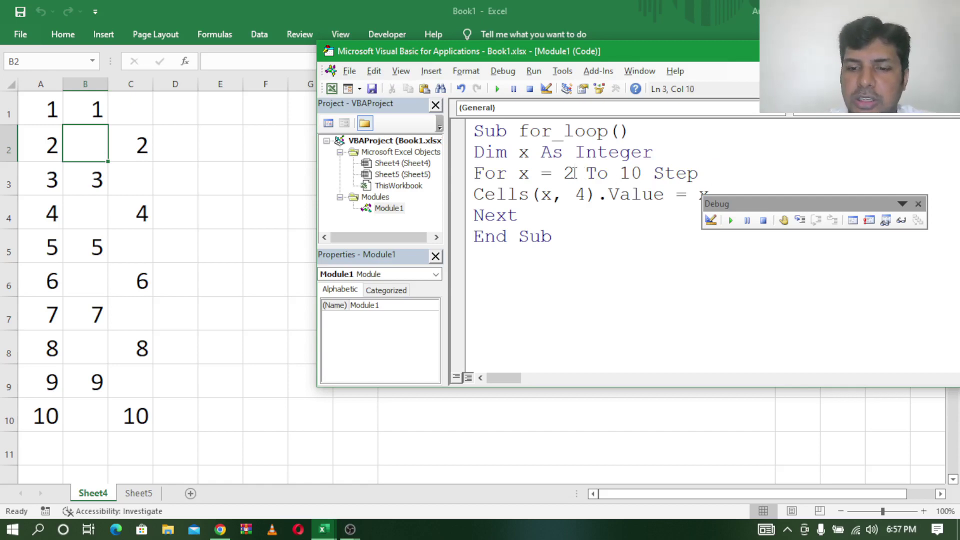
key(BackSpace)
text(1)
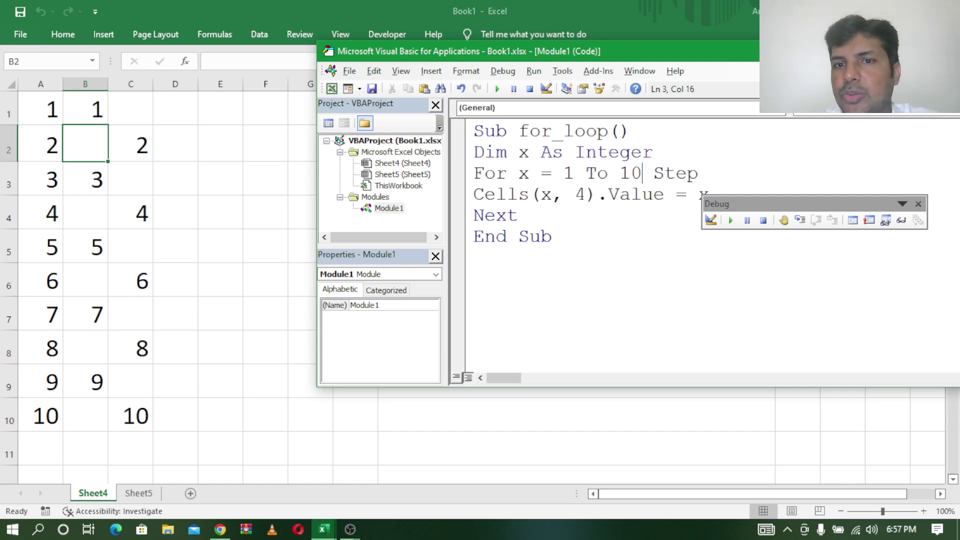
key(BackSpace)
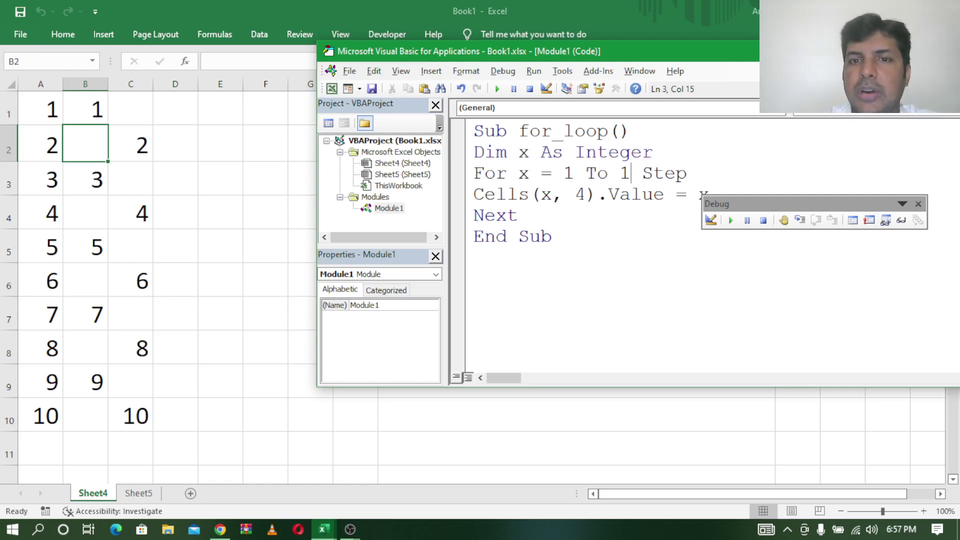
key(BackSpace)
key(BackSpace)
key(BackSpace)
key(BackSpace)
key(BackSpace)
key(BackSpace)
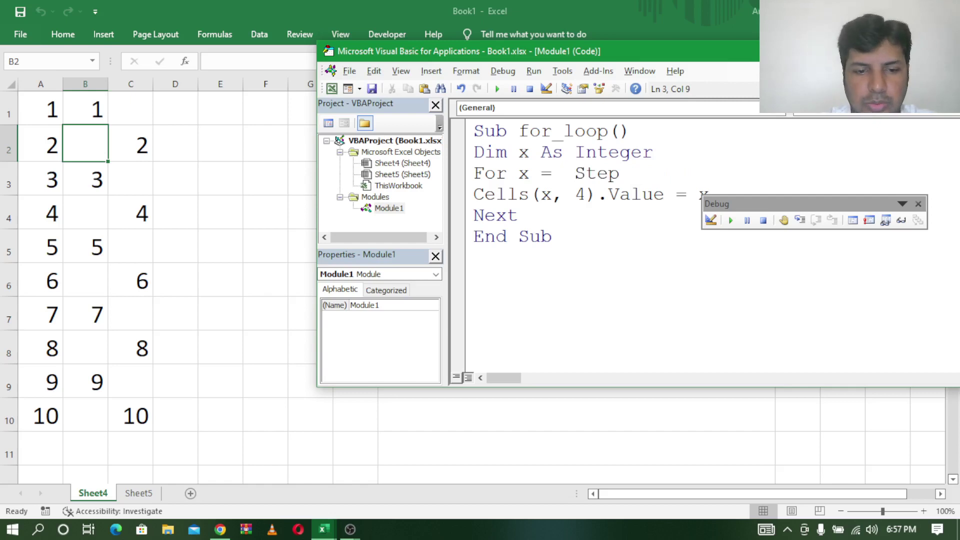
text(10 to )
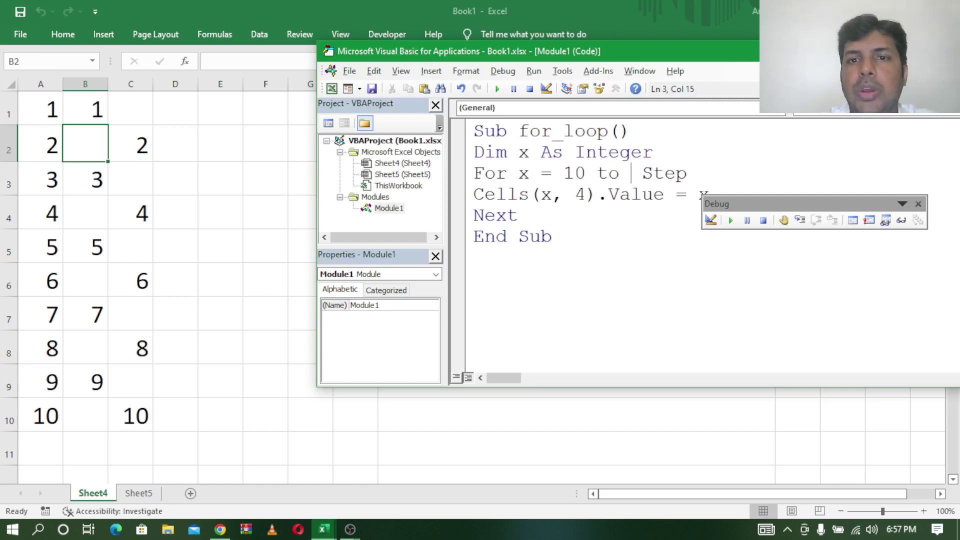
text(1)
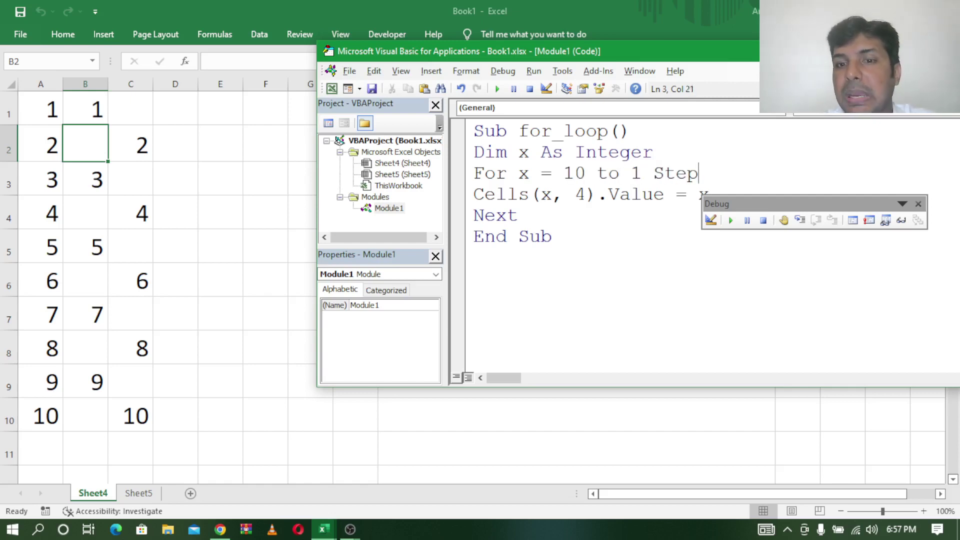
click(701, 173)
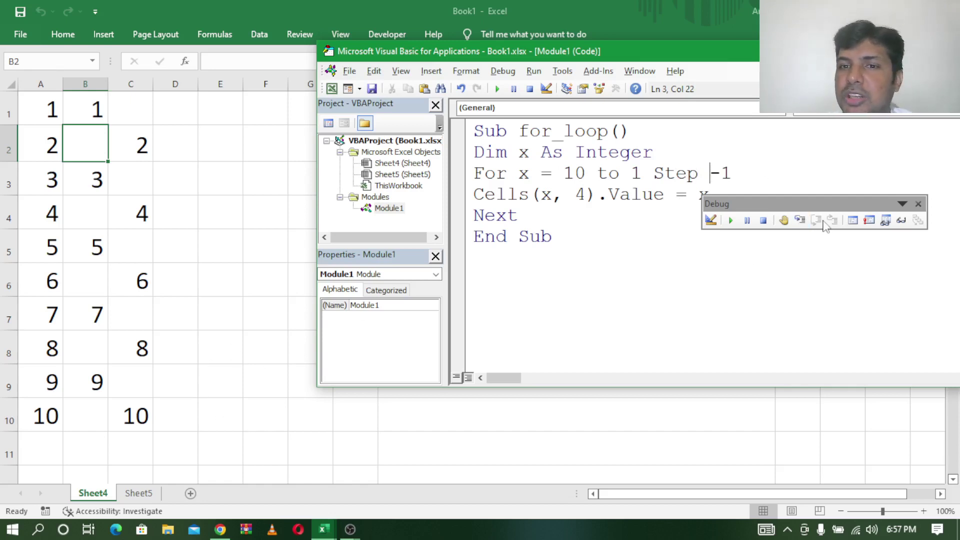
drag(803, 204, 840, 204)
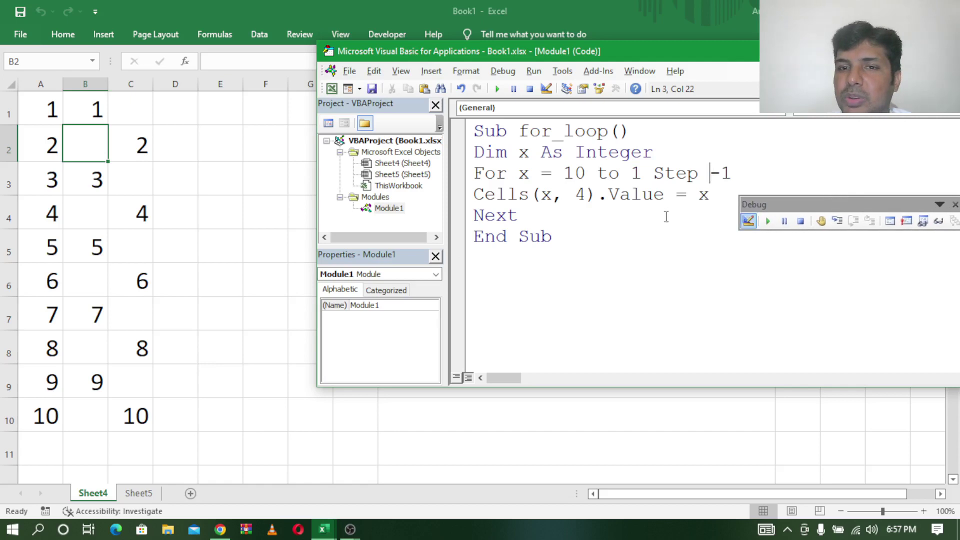
Step through to write 10 into D10 and 9 into D9, then continue to fill D8 to D1
click(838, 221)
click(837, 221)
click(838, 221)
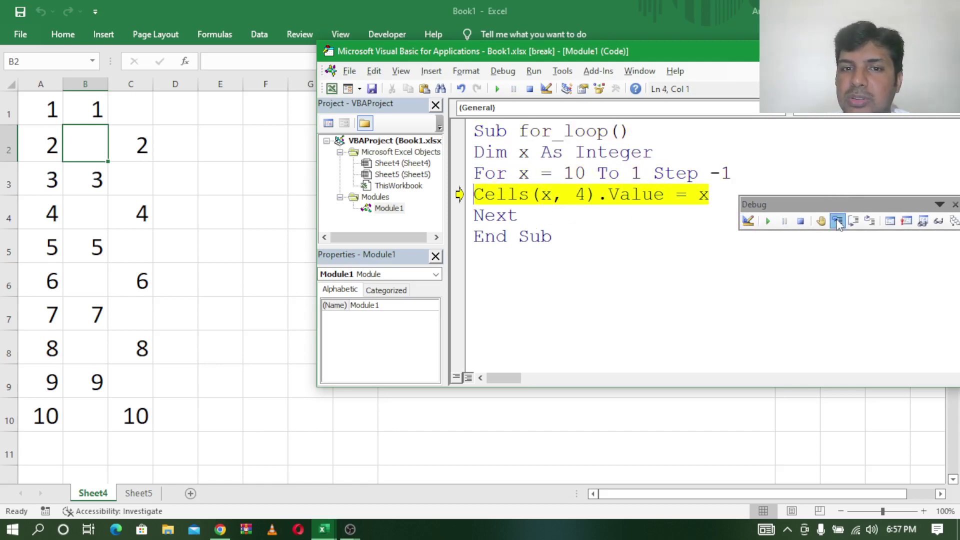
click(837, 221)
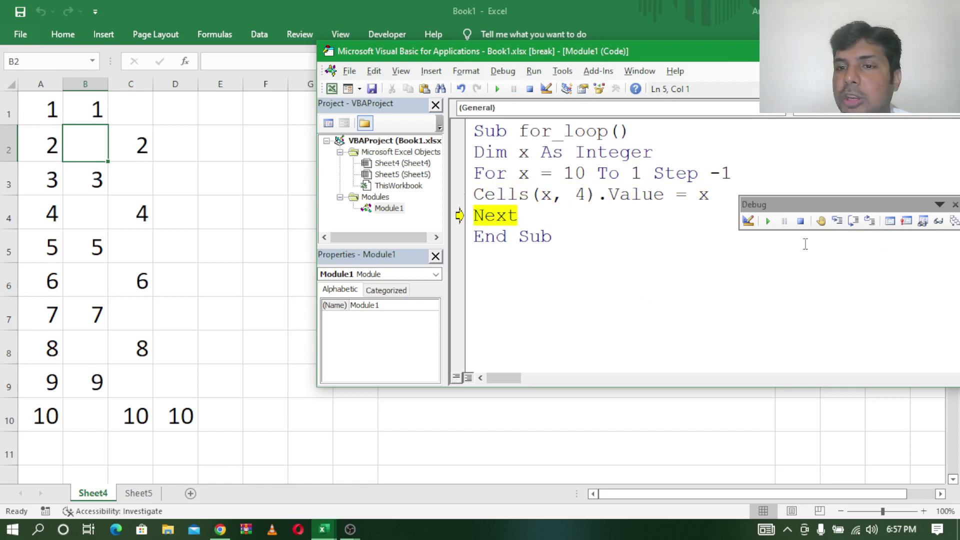
click(844, 228)
click(843, 228)
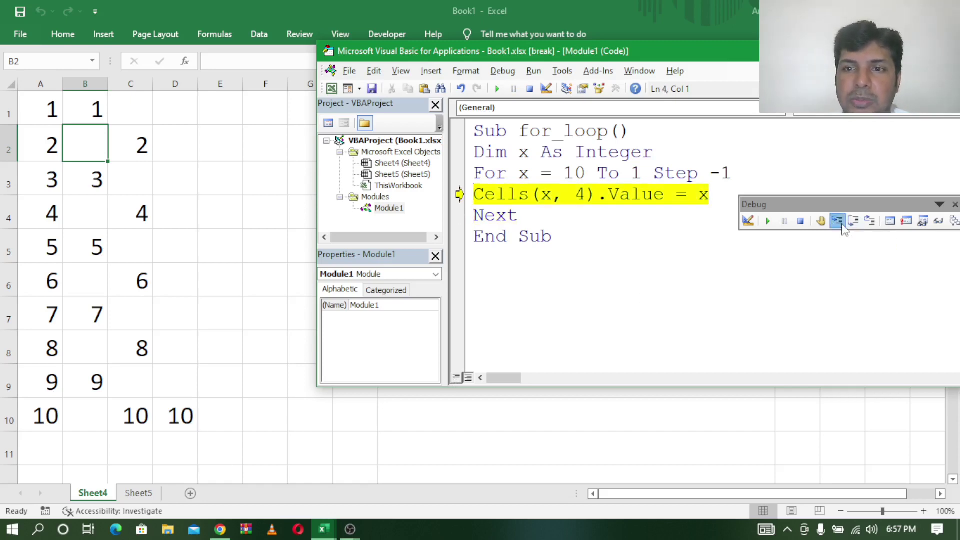
click(844, 228)
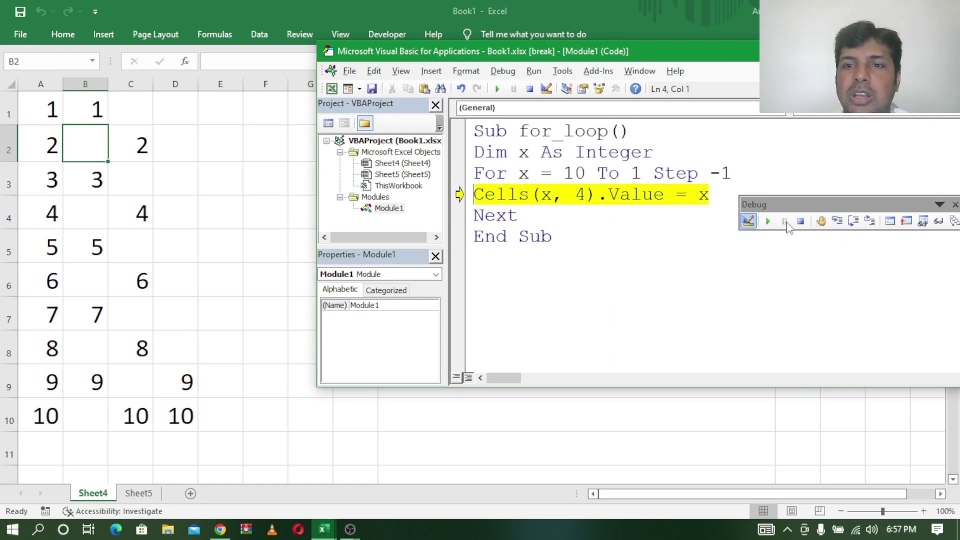
click(772, 228)
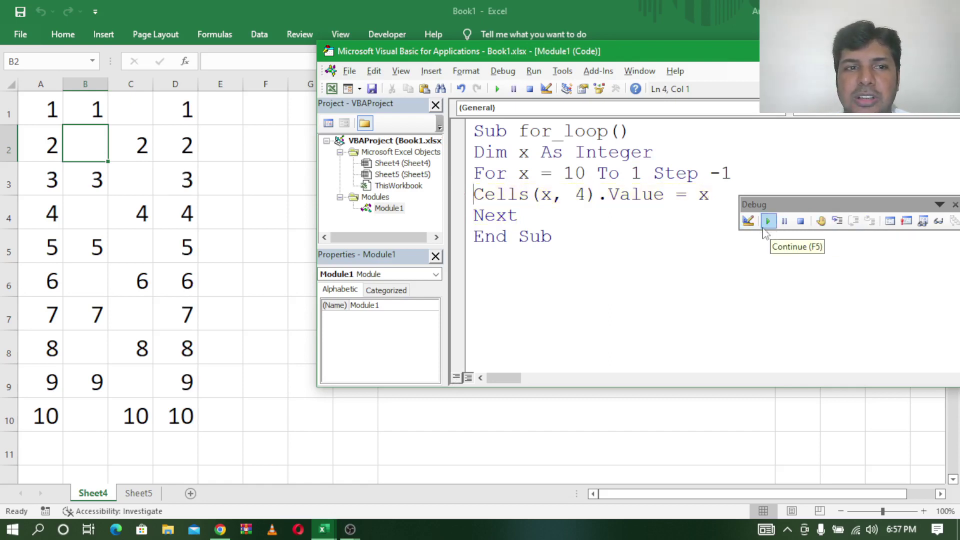